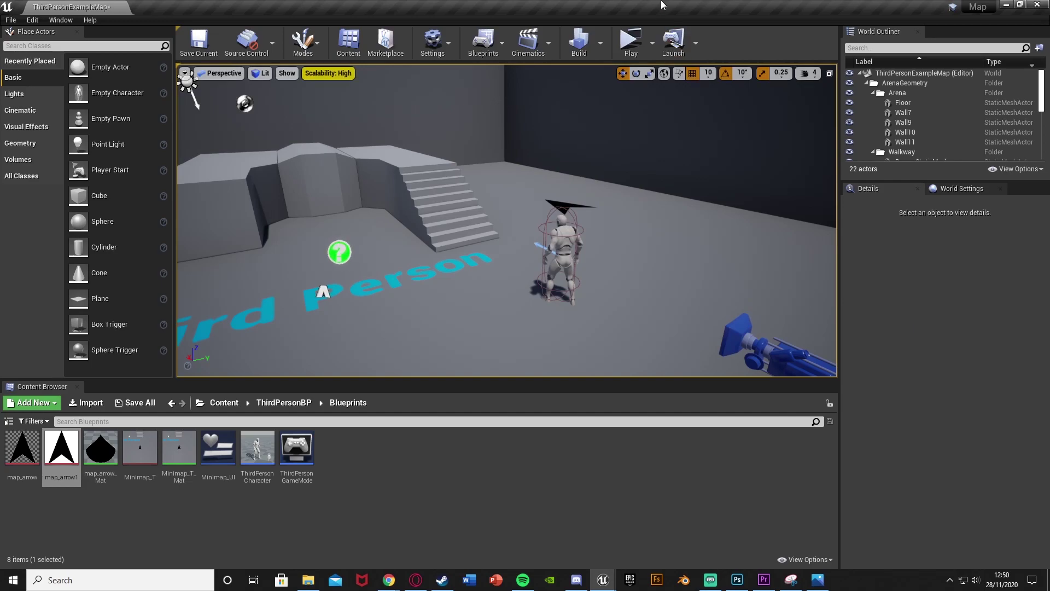
Step: Play the level in the preview window and run the character around the arena to check the minimap and its arrow
{"action": "left_click", "coordinate": [632, 43]}
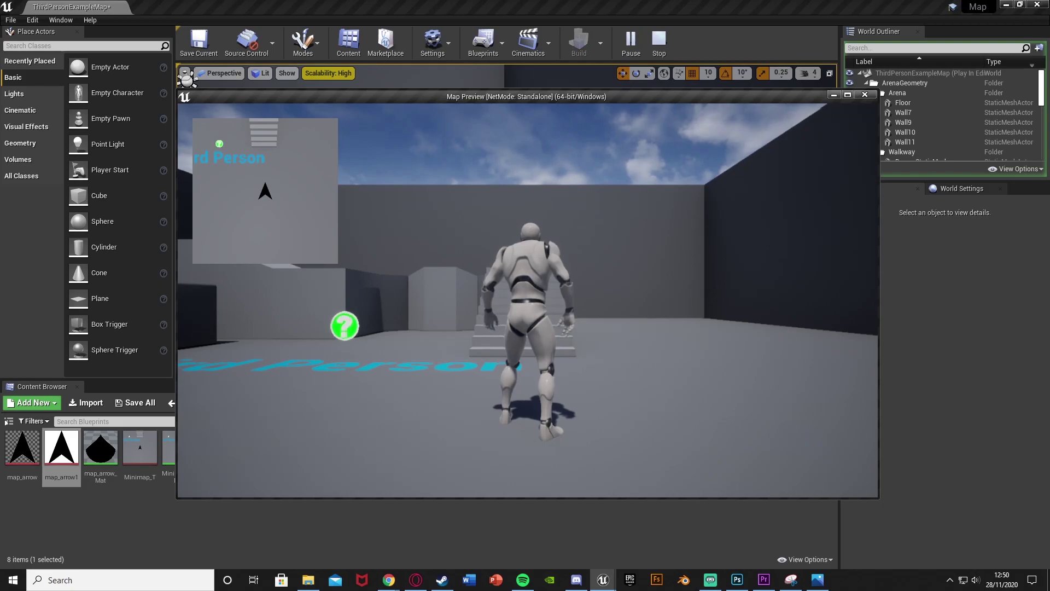
{"action": "key", "text": "w"}
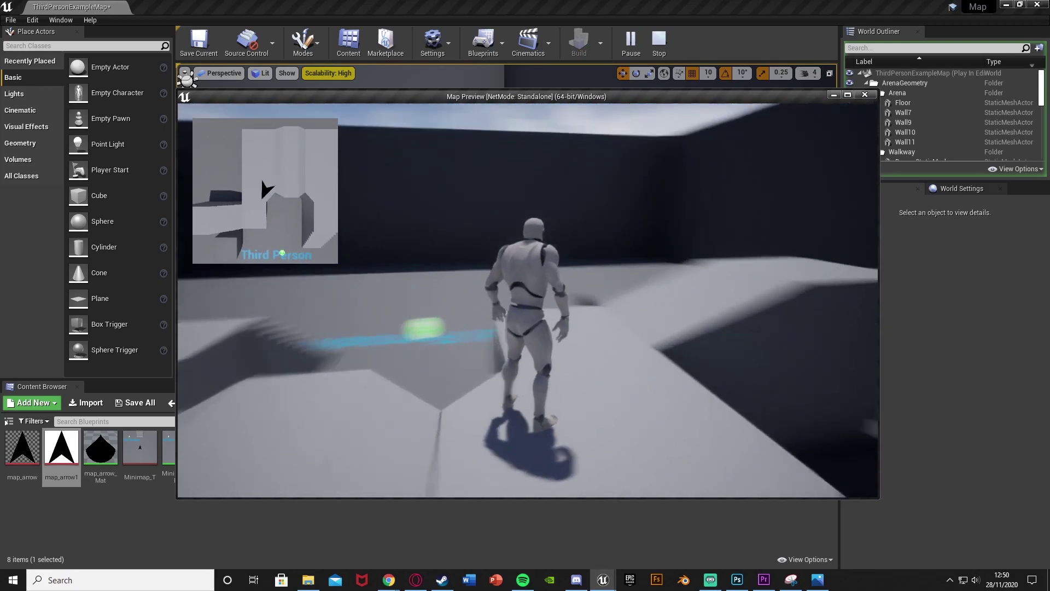
{"action": "key", "text": "space"}
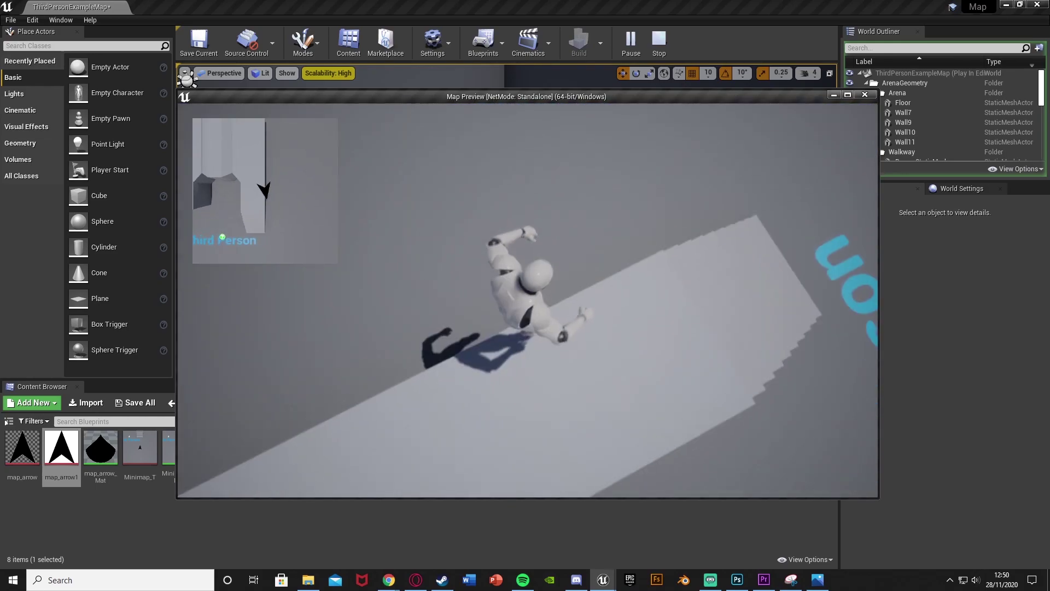
{"action": "key", "text": "w"}
{"action": "key", "text": "w"}
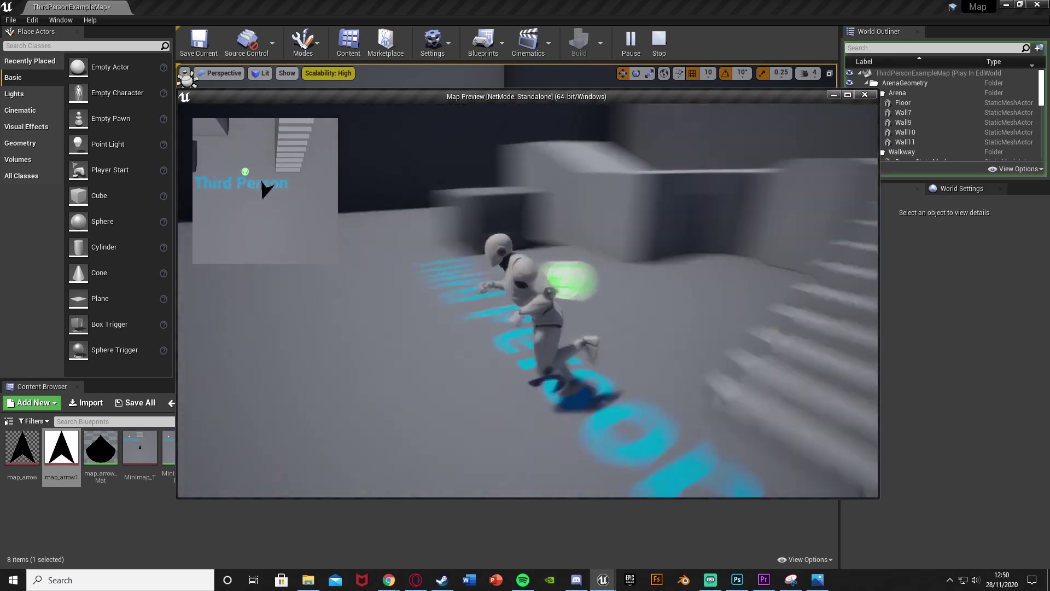
{"action": "key", "text": "d"}
{"action": "key", "text": "w"}
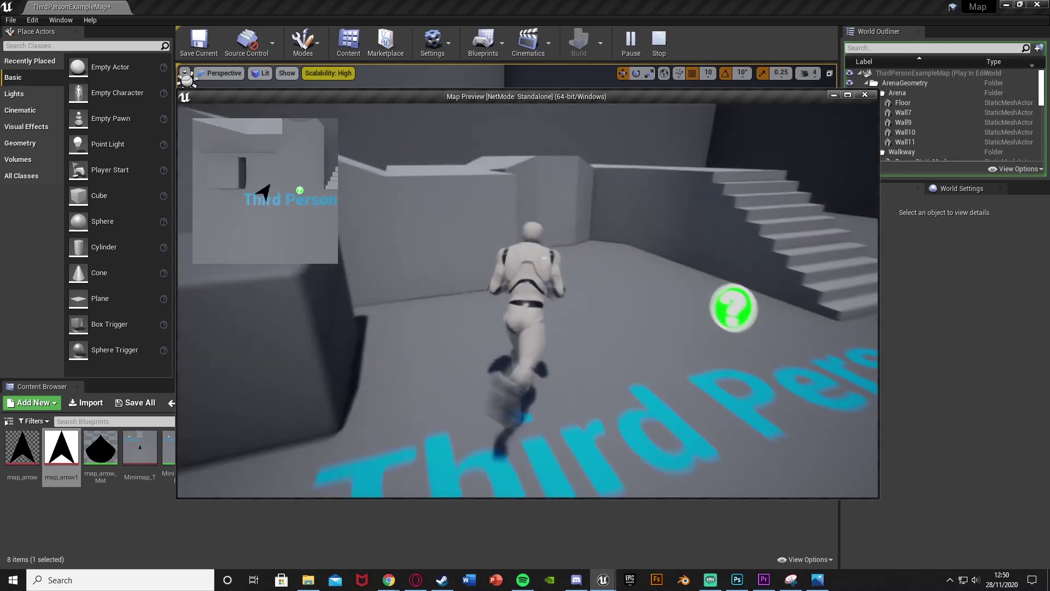
Step: Toggle repeatedly between the corner minimap and the enlarged map while moving the character in the running game
{"action": "key", "text": "m"}
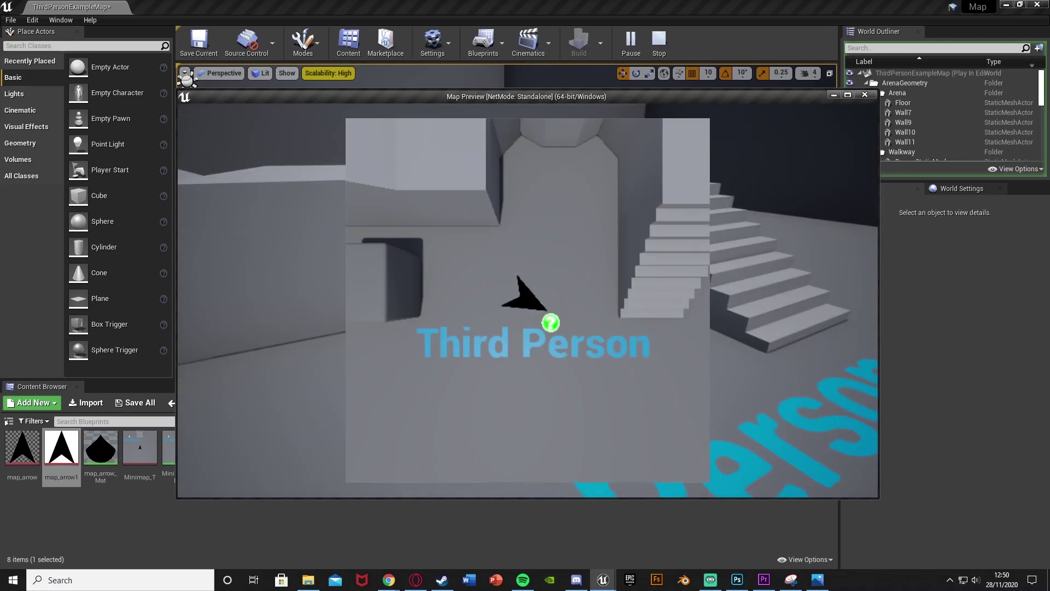
{"action": "key", "text": "m"}
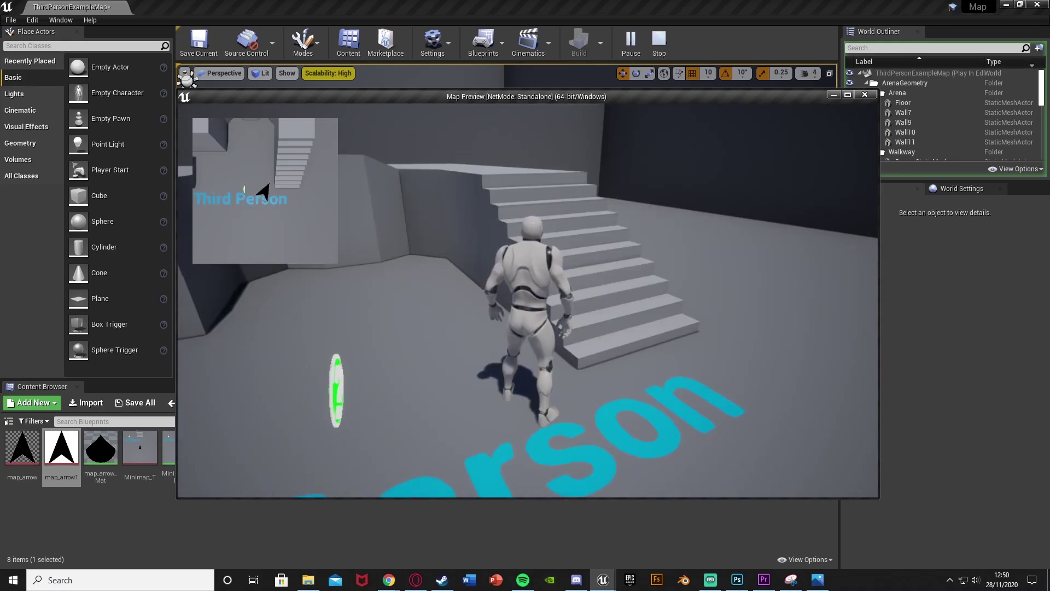
{"action": "key", "text": "w"}
{"action": "key", "text": "m"}
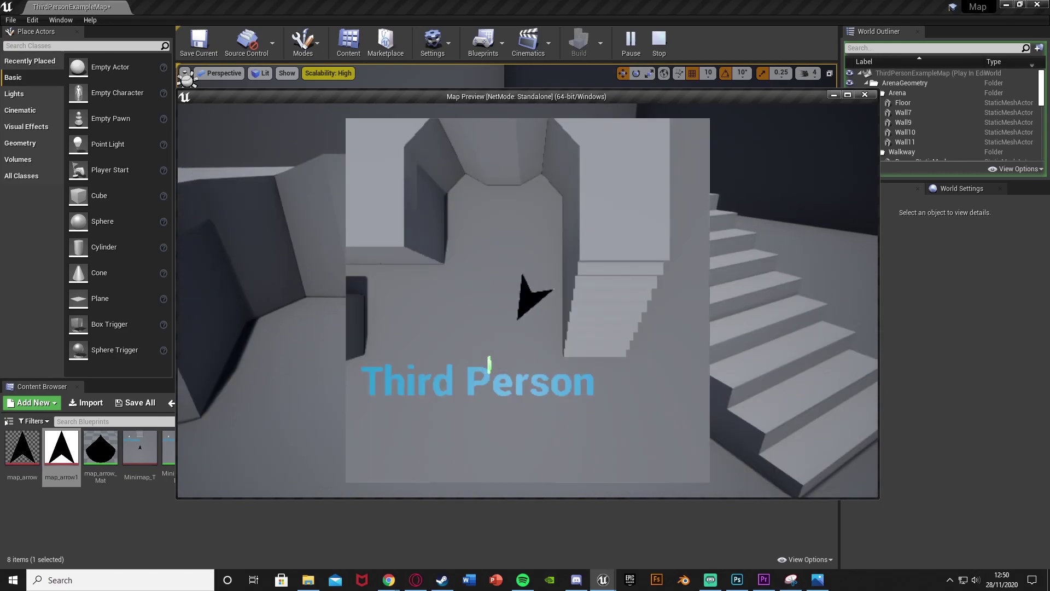
{"action": "key", "text": "m"}
{"action": "key", "text": "m"}
{"action": "key", "text": "m"}
{"action": "key", "text": "m"}
{"action": "key", "text": "m"}
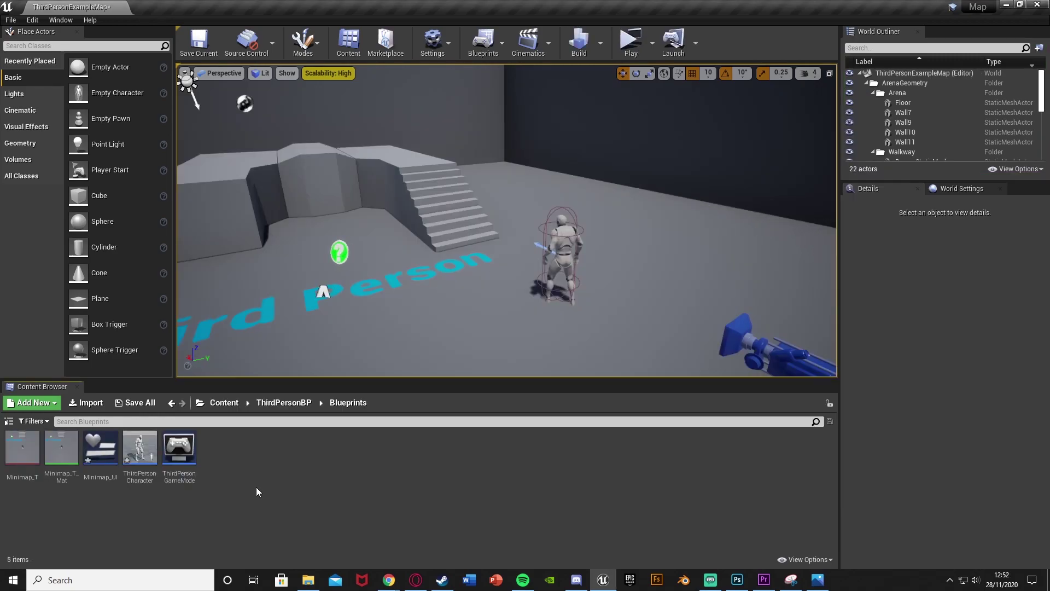
Step: Import the map arrow image from the file explorer into the Blueprints folder and open the map_arrow texture
{"action": "key", "text": "alt+Tab"}
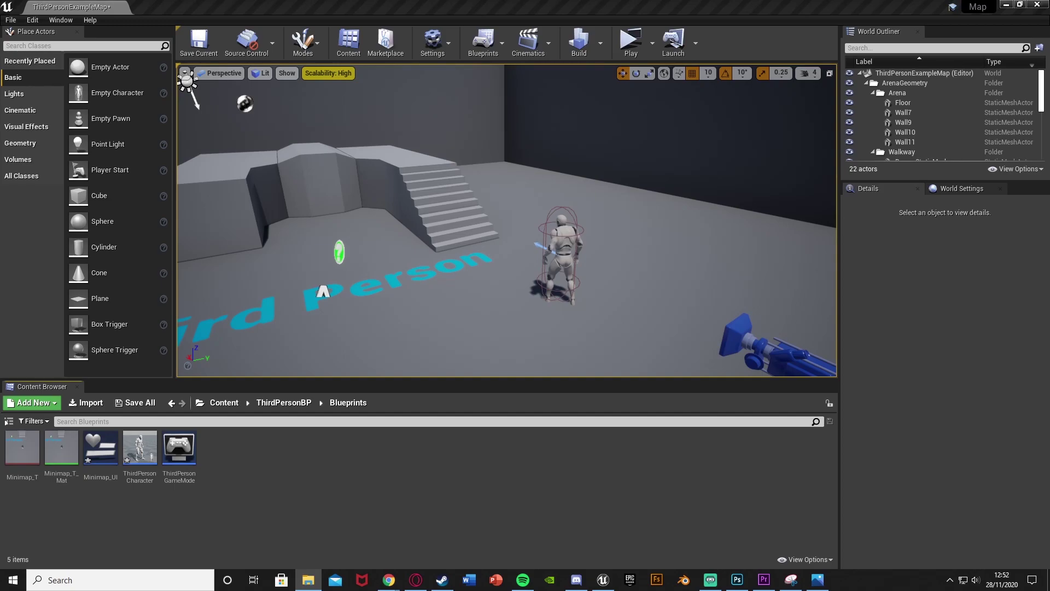
{"action": "left_click_drag", "start_coordinate": [473, 460], "coordinate": [362, 477]}
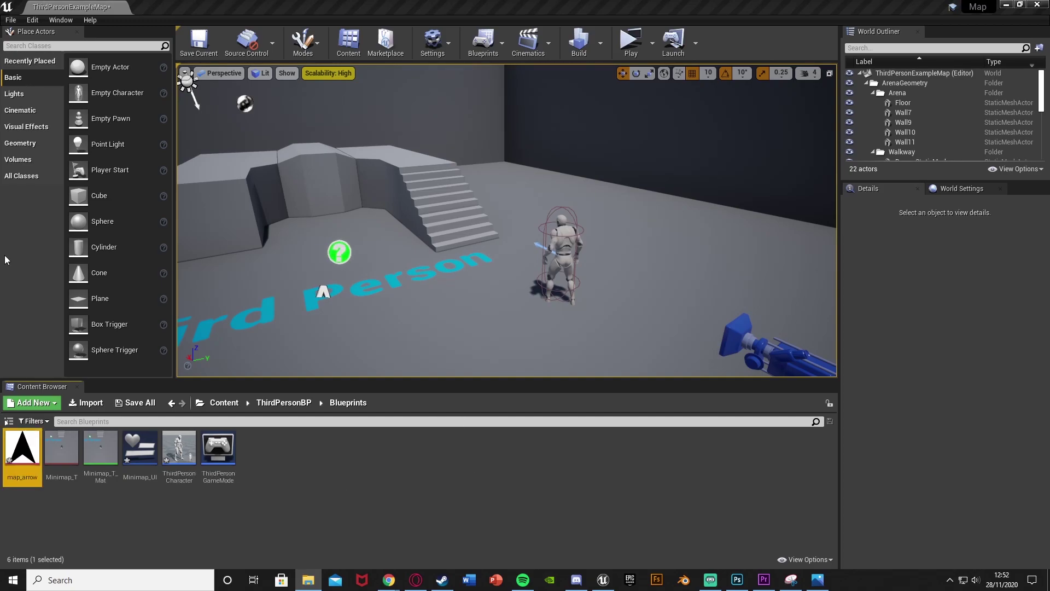
{"action": "double_click", "coordinate": [44, 491]}
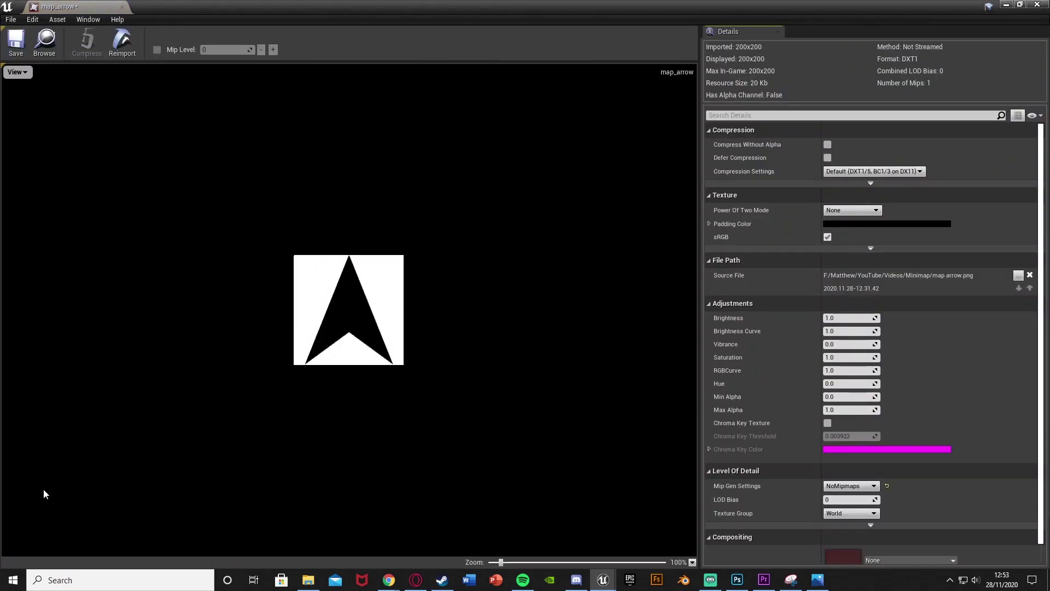
Step: Enable Chroma Key Texture on map_arrow and set the Chroma Key Color to the white sampled from the image background
{"action": "left_click", "coordinate": [827, 423]}
{"action": "left_click", "coordinate": [836, 449]}
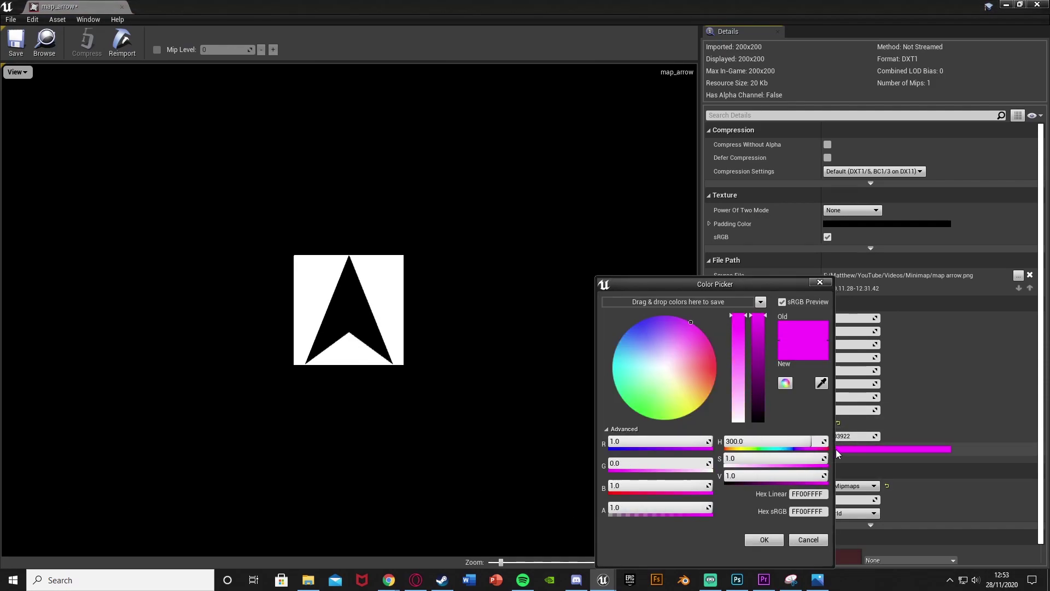
{"action": "left_click", "coordinate": [821, 383]}
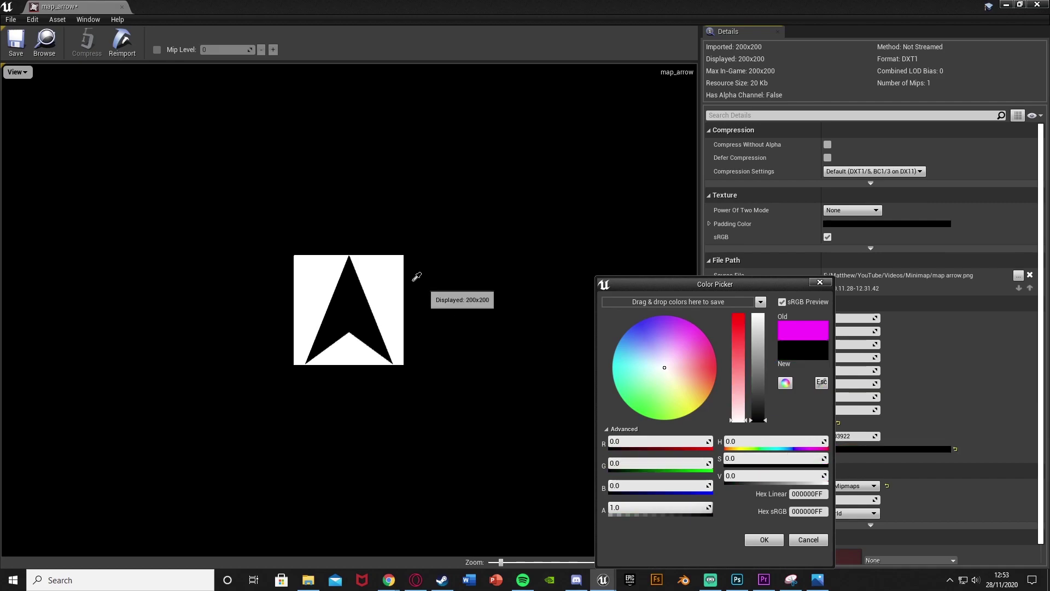
{"action": "left_click", "coordinate": [398, 275]}
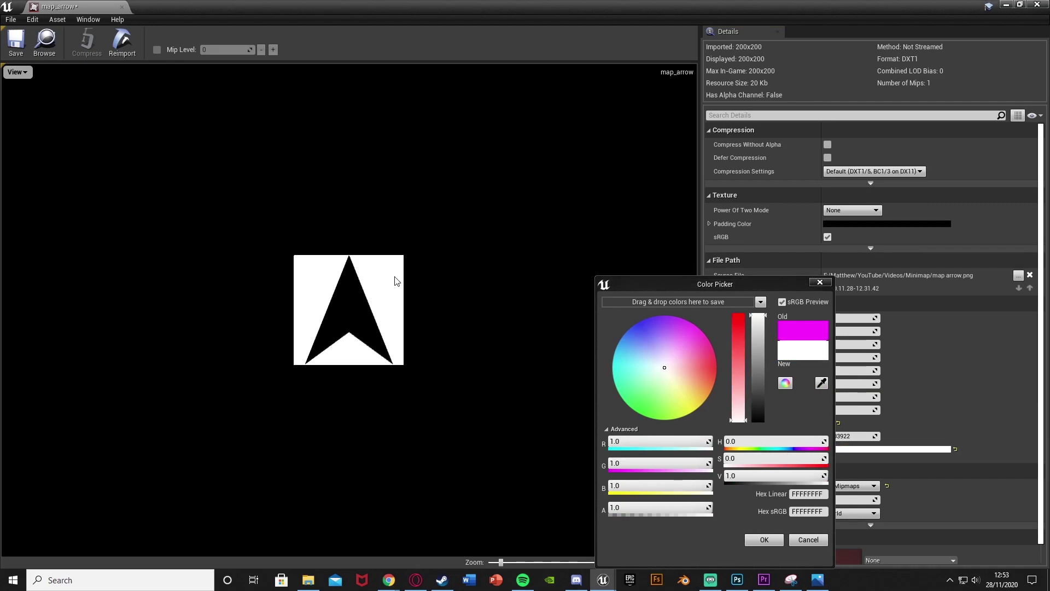
{"action": "left_click", "coordinate": [763, 540]}
{"action": "scroll", "coordinate": [297, 225], "scroll_direction": "up", "scroll_amount": 5}
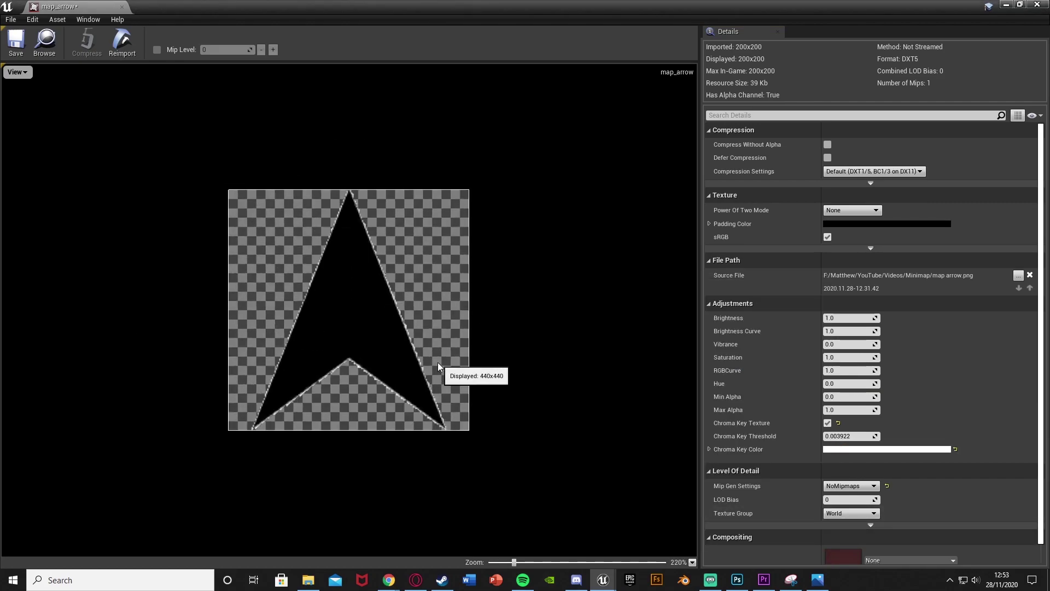
{"action": "scroll", "coordinate": [437, 362], "scroll_direction": "down", "scroll_amount": 2}
{"action": "scroll", "coordinate": [437, 362], "scroll_direction": "up", "scroll_amount": 5}
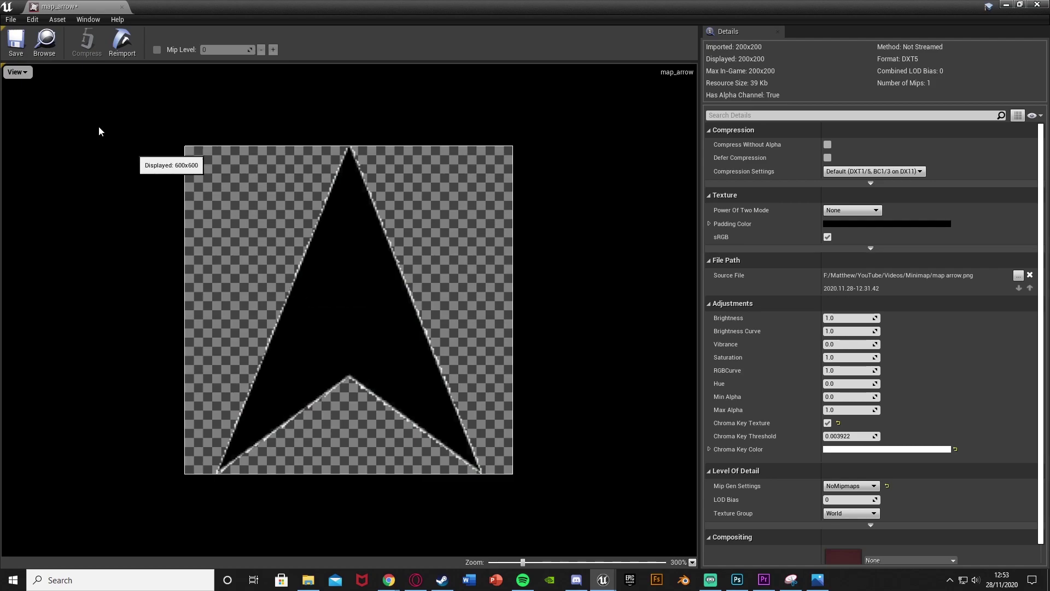
Step: Set the map_arrow texture's Texture Group to UI, then save and close the texture
{"action": "scroll", "coordinate": [773, 438], "scroll_direction": "down", "scroll_amount": 2}
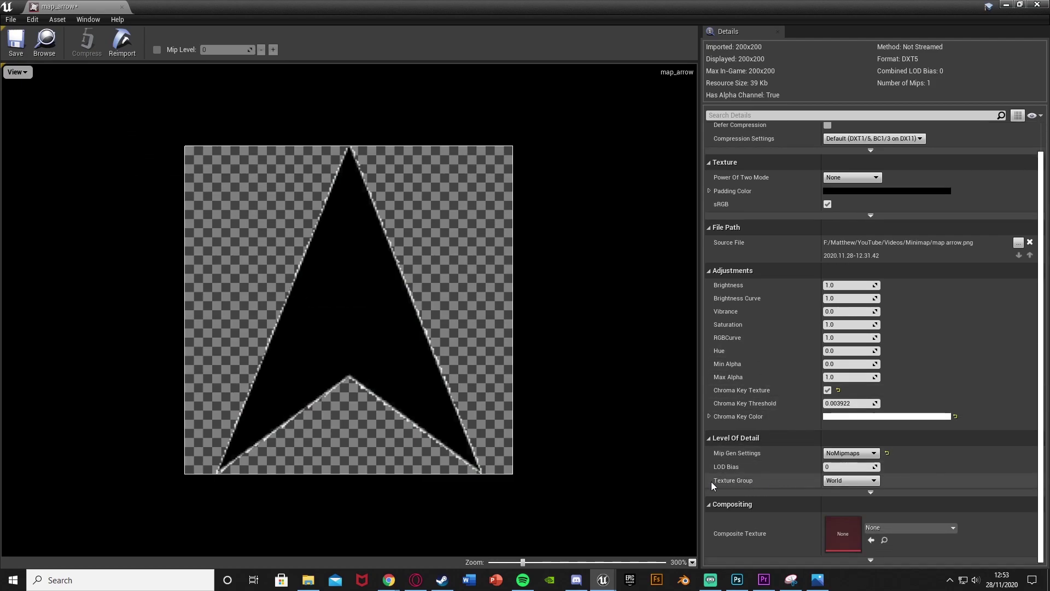
{"action": "left_click", "coordinate": [841, 480]}
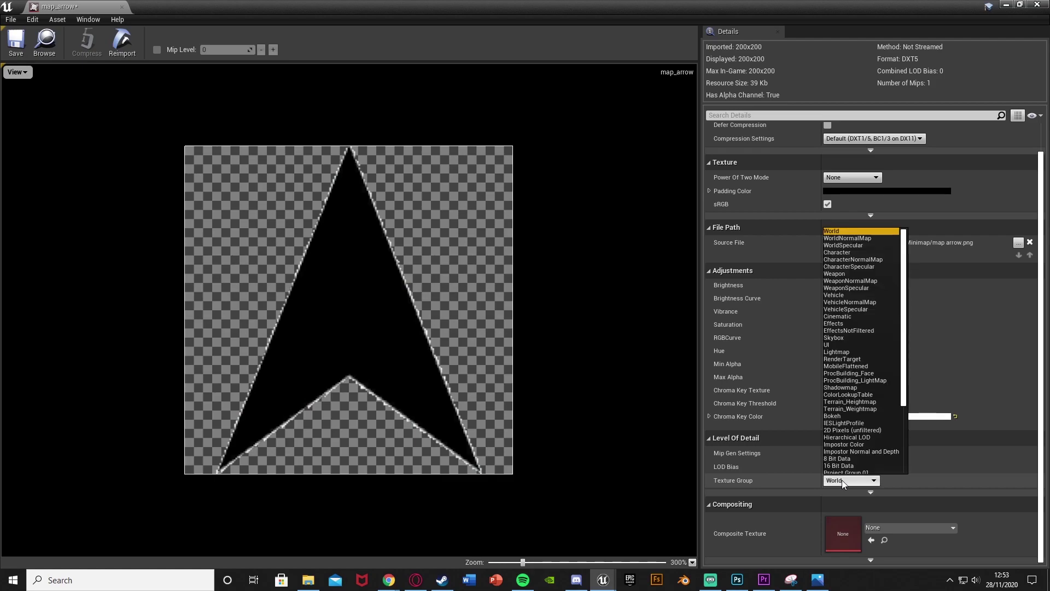
{"action": "left_click", "coordinate": [834, 344]}
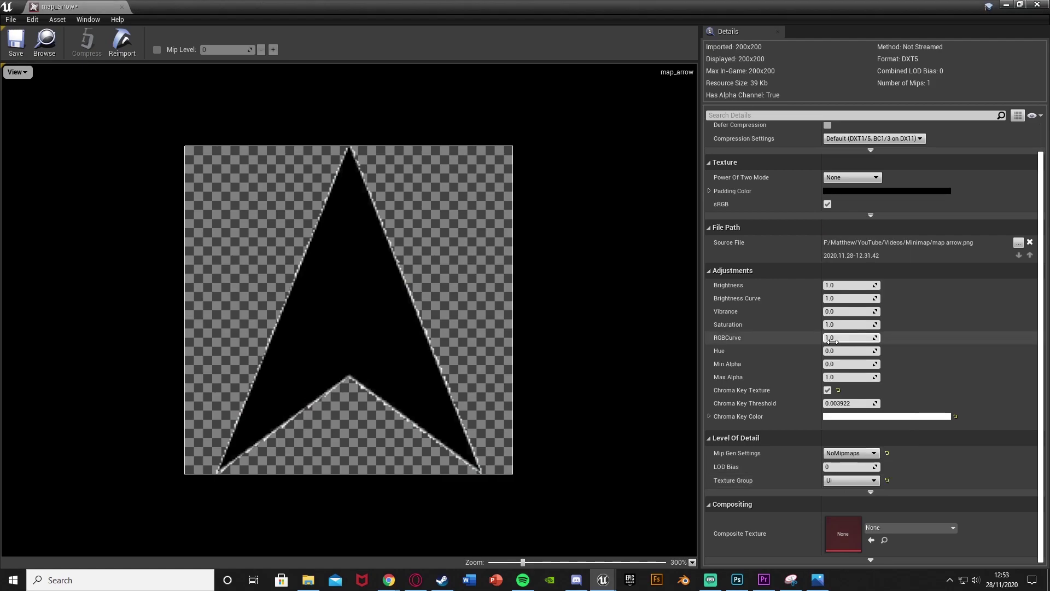
{"action": "left_click", "coordinate": [16, 43]}
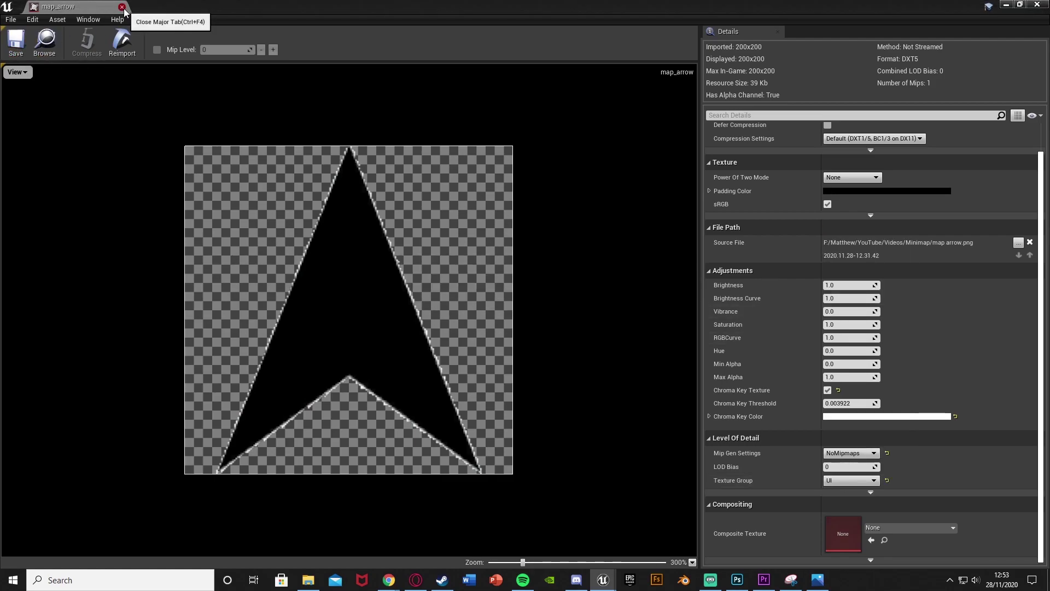
{"action": "left_click", "coordinate": [122, 7]}
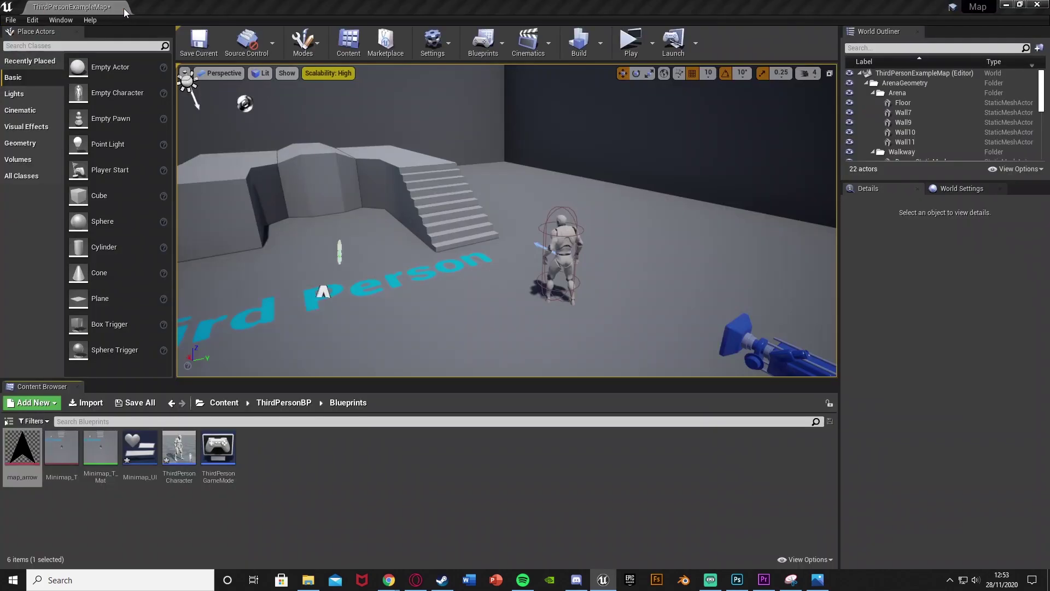
Step: Create a material from the map_arrow texture, keeping the name map_arrow_Mat
{"action": "right_click", "coordinate": [20, 450]}
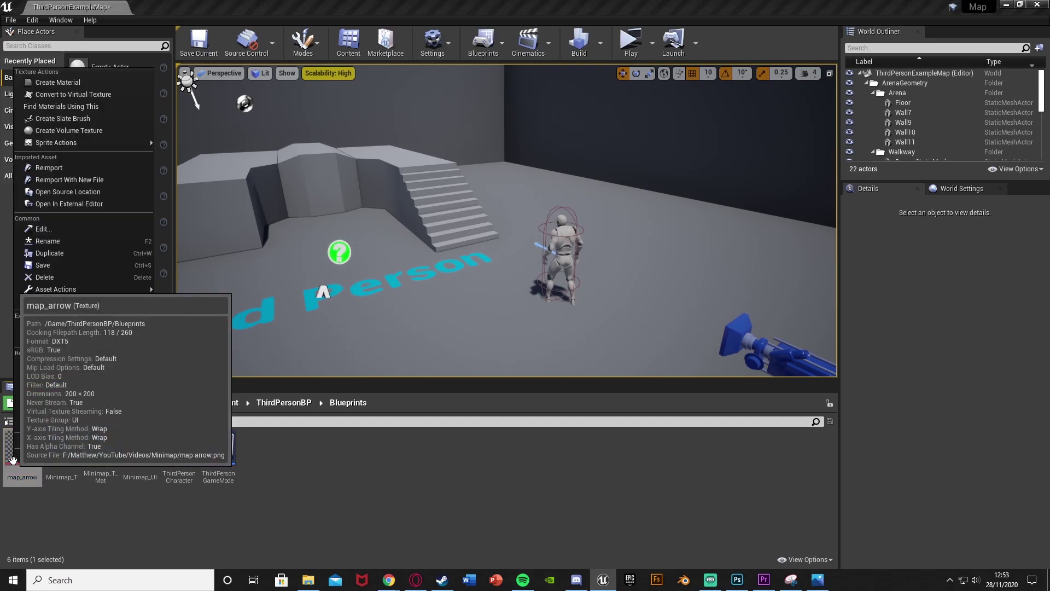
{"action": "left_click", "coordinate": [62, 81]}
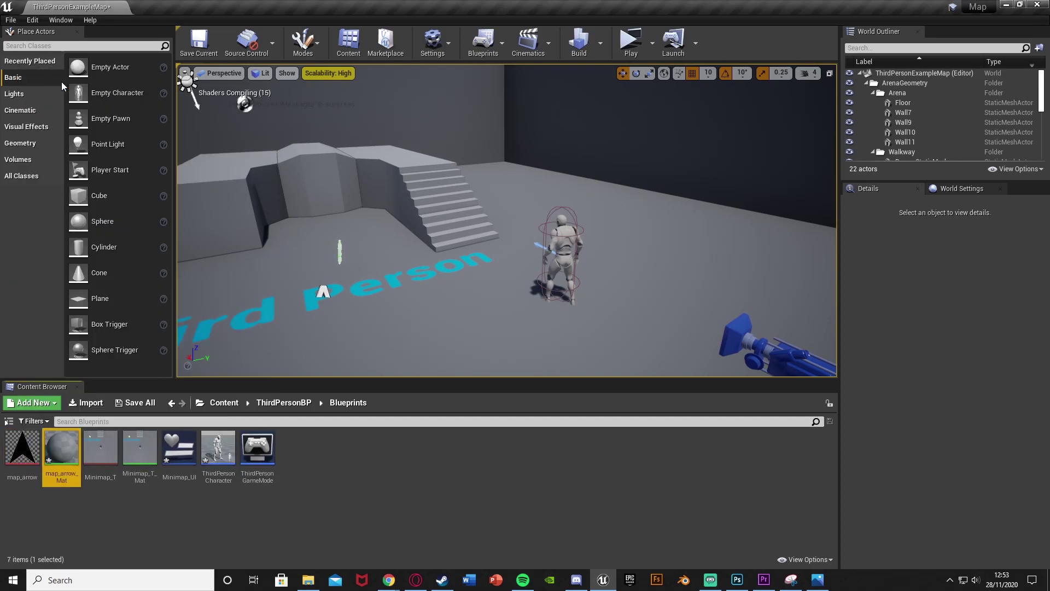
{"action": "key", "text": "Return"}
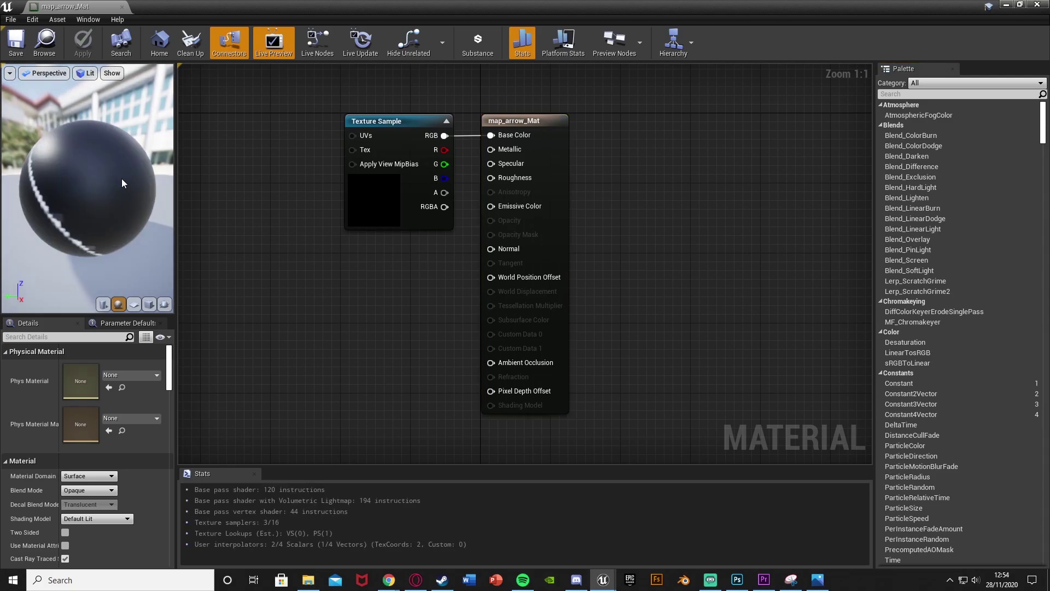
Step: Set the Blend Mode of map_arrow_Mat to Translucent
{"action": "left_click_drag", "start_coordinate": [122, 178], "coordinate": [257, 203]}
{"action": "left_click_drag", "start_coordinate": [98, 203], "coordinate": [90, 200]}
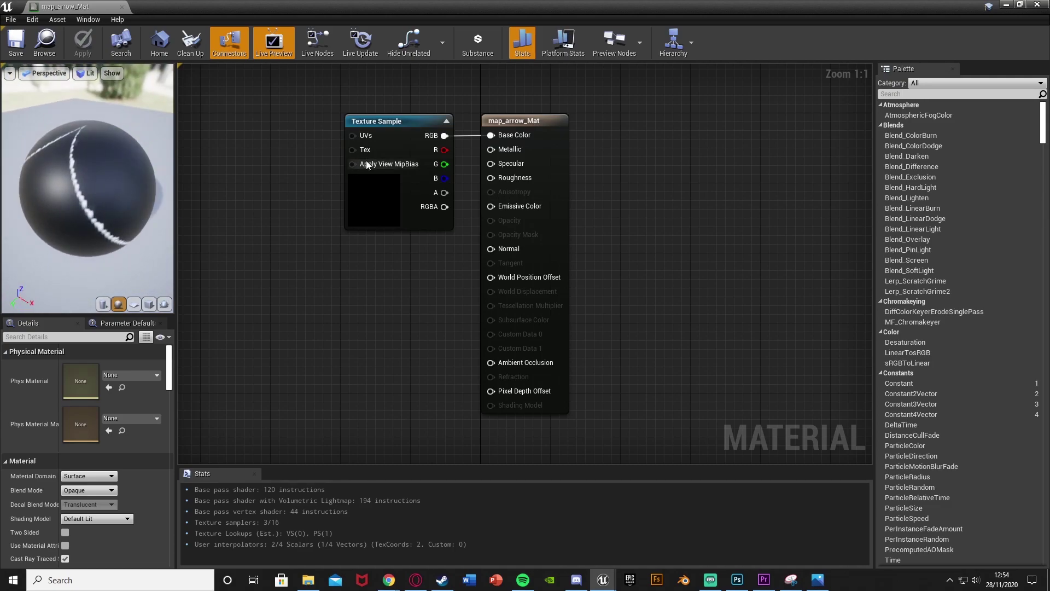
{"action": "mouse_move", "coordinate": [444, 193]}
{"action": "left_mouse_down"}
{"action": "mouse_move", "coordinate": [465, 188]}
{"action": "mouse_move", "coordinate": [447, 239]}
{"action": "mouse_move", "coordinate": [520, 234]}
{"action": "mouse_move", "coordinate": [445, 246]}
{"action": "mouse_move", "coordinate": [427, 192]}
{"action": "left_mouse_up"}
{"action": "left_click", "coordinate": [554, 146]}
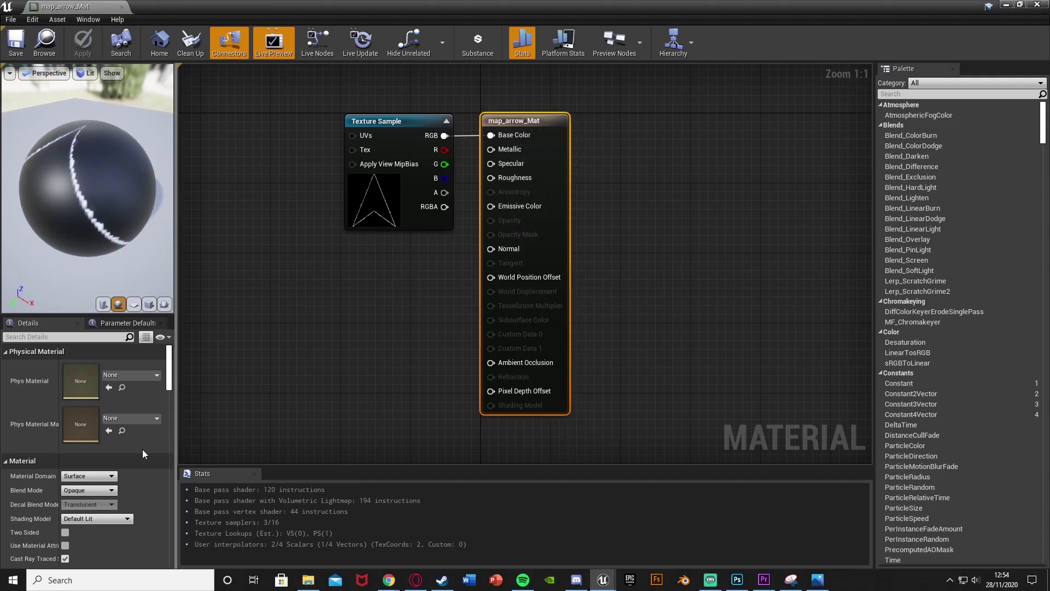
{"action": "left_click", "coordinate": [84, 490]}
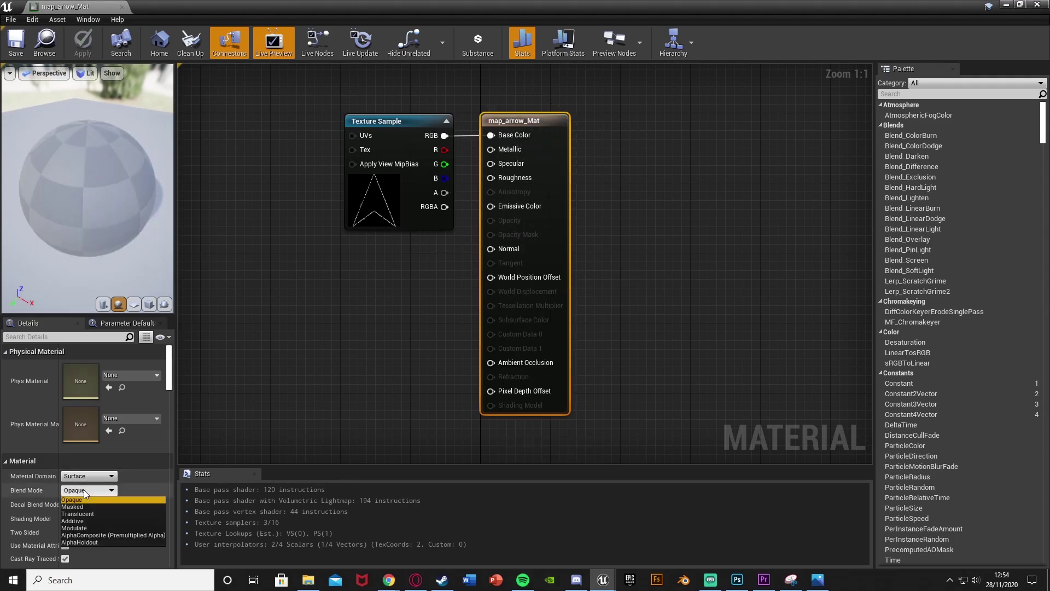
{"action": "left_click", "coordinate": [80, 517]}
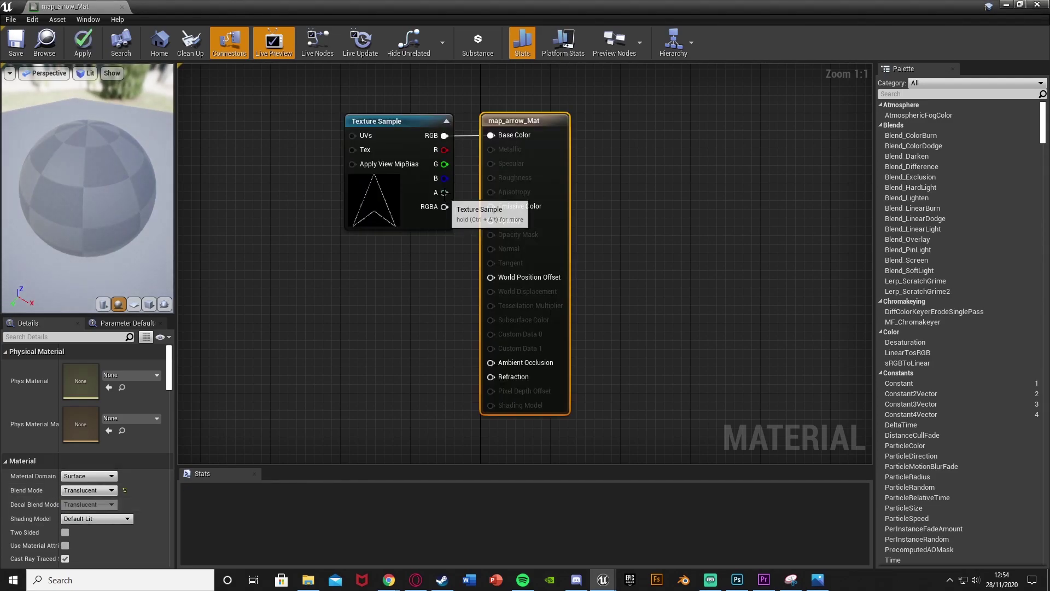
Step: Connect the Texture Sample's alpha output to the material's Opacity input and apply the change
{"action": "left_click_drag", "start_coordinate": [444, 193], "coordinate": [508, 220]}
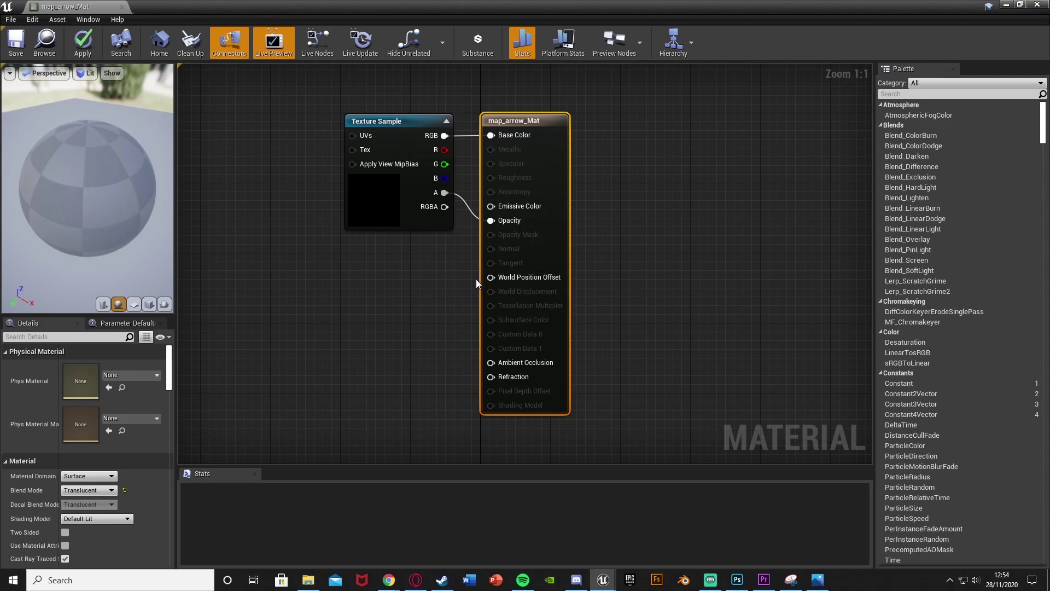
{"action": "left_click", "coordinate": [83, 42]}
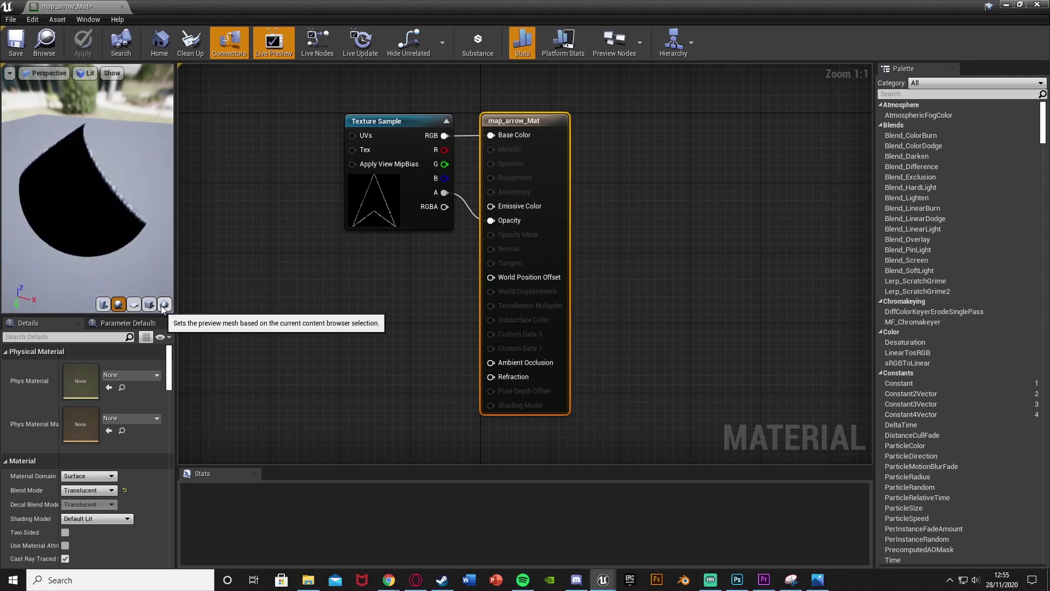
{"action": "left_click_drag", "start_coordinate": [87, 192], "coordinate": [94, 229]}
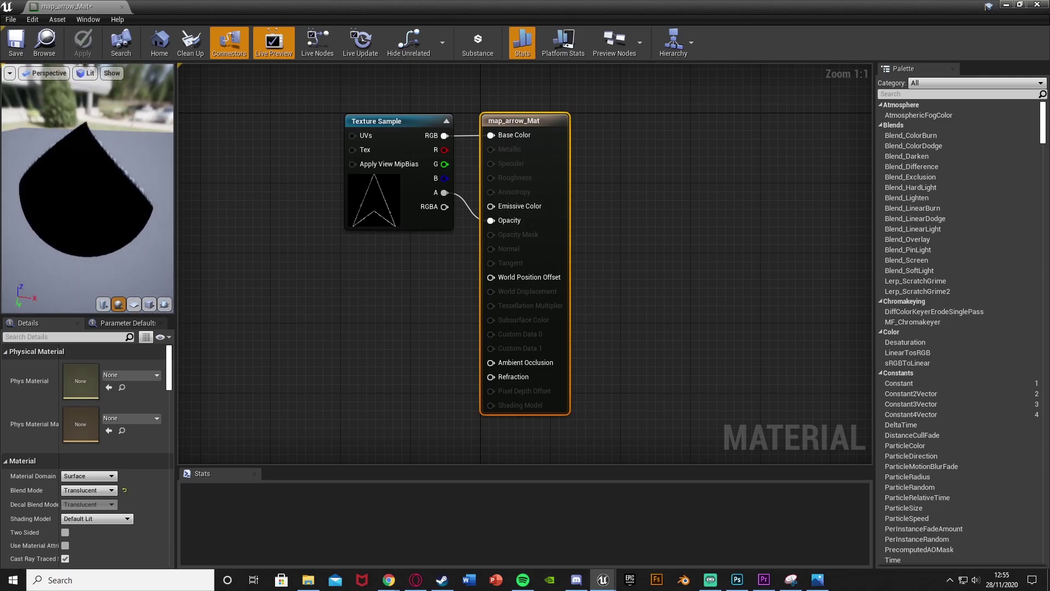
Step: Switch the material preview to a cube, view one face, and save map_arrow_Mat
{"action": "left_click", "coordinate": [149, 305]}
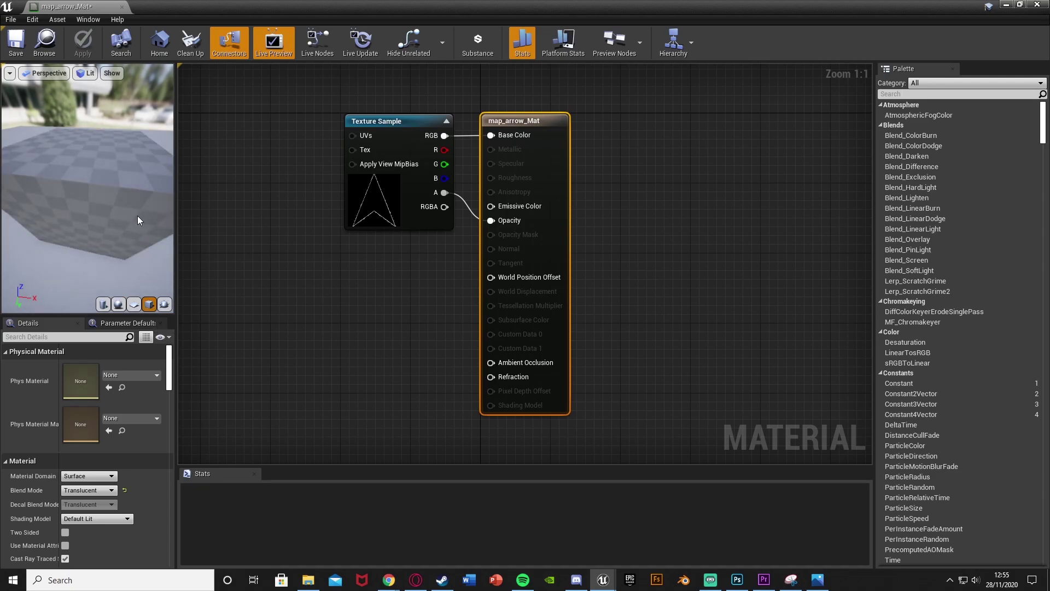
{"action": "left_click_drag", "start_coordinate": [95, 210], "coordinate": [112, 223]}
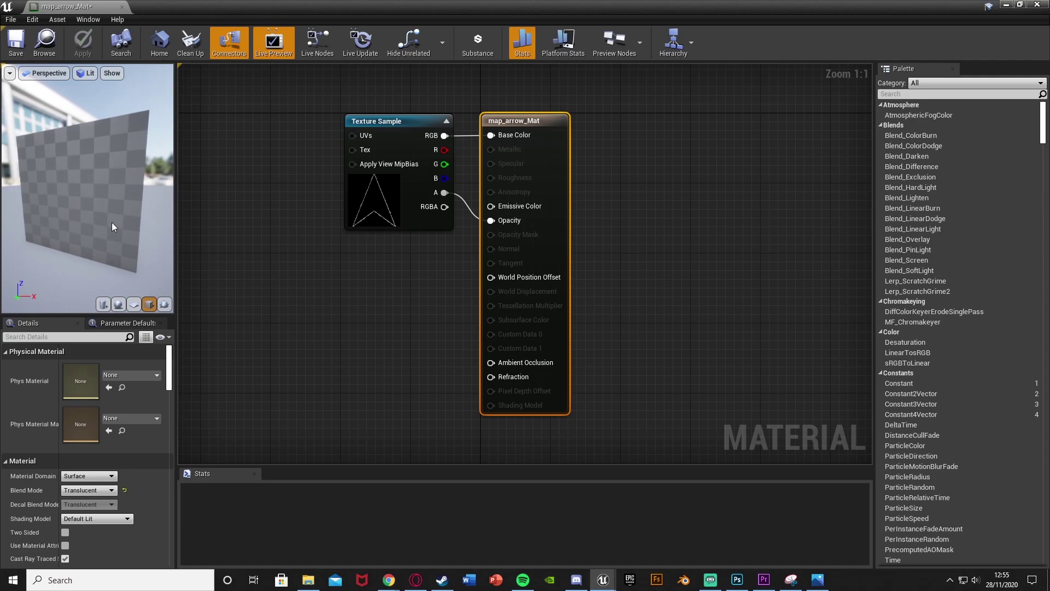
{"action": "key", "text": "ctrl+s"}
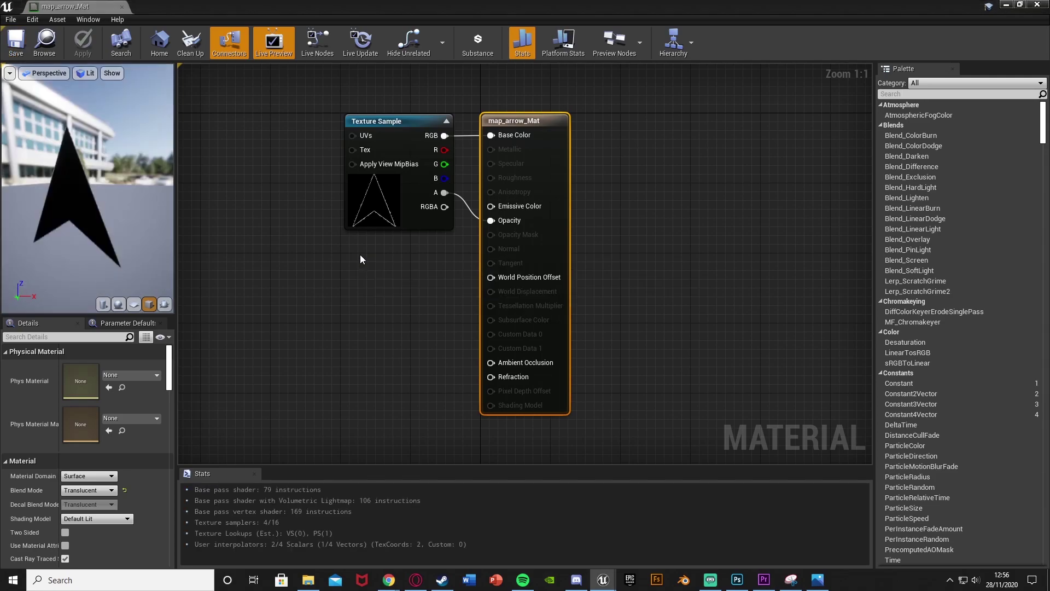
Step: Close the map_arrow_Mat material editor and open the ThirdPersonCharacter blueprint in its 3D viewport
{"action": "left_click_drag", "start_coordinate": [112, 175], "coordinate": [21, 165]}
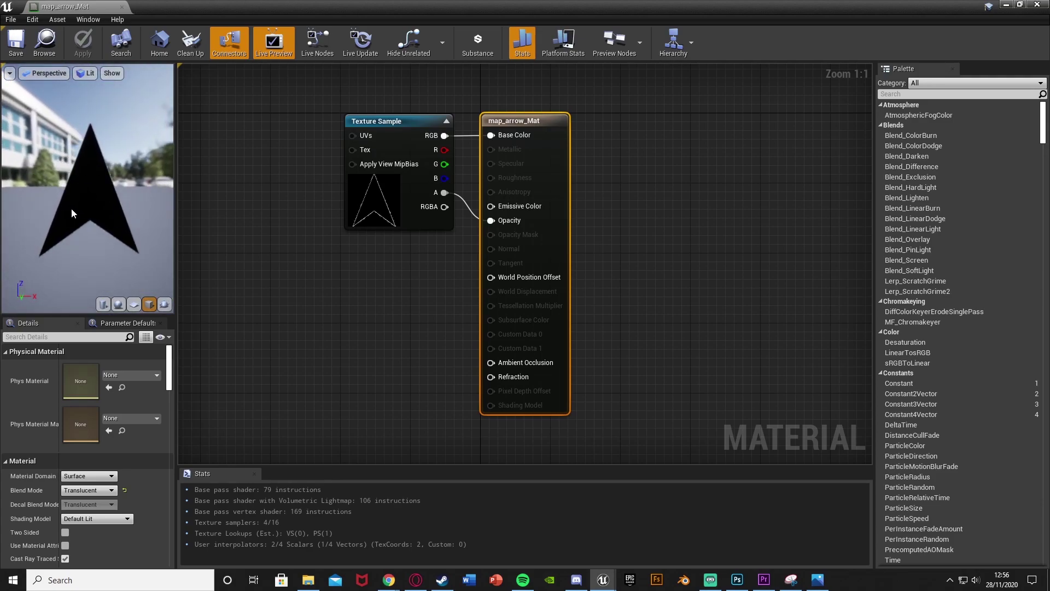
{"action": "left_click", "coordinate": [121, 6]}
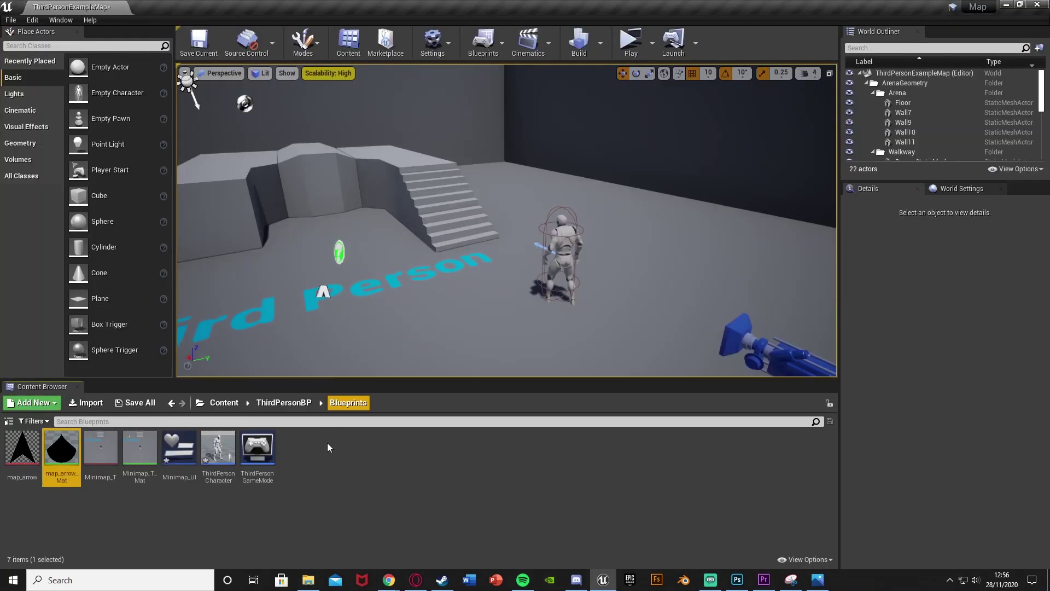
{"action": "double_click", "coordinate": [212, 459]}
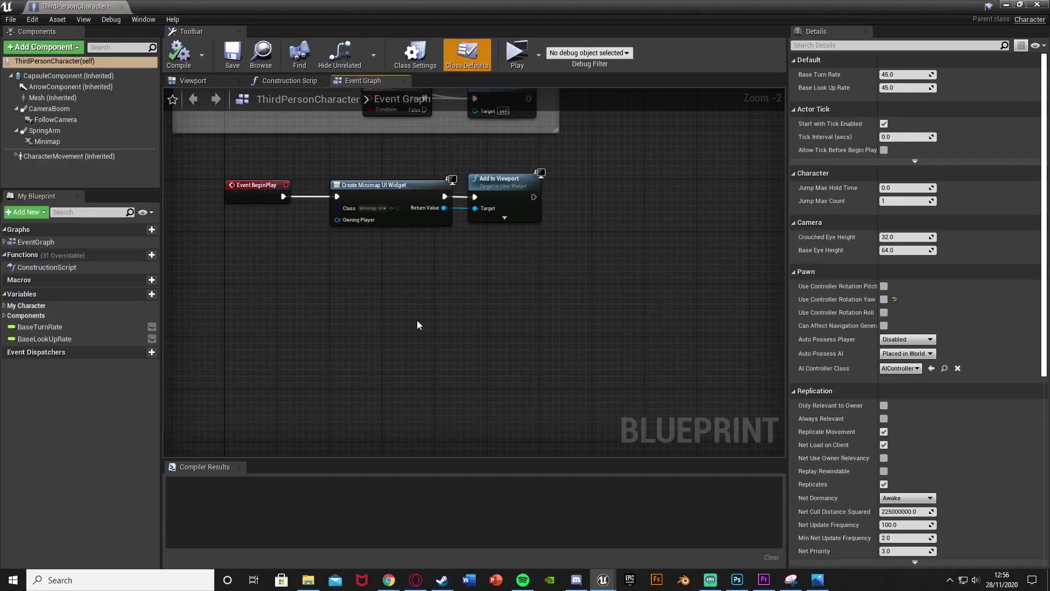
{"action": "left_click", "coordinate": [188, 80]}
Step: Add a Plane component to the ThirdPersonCharacter and name it arrowIcon
{"action": "right_click_drag", "start_coordinate": [462, 248], "coordinate": [427, 164]}
{"action": "left_click", "coordinate": [426, 255]}
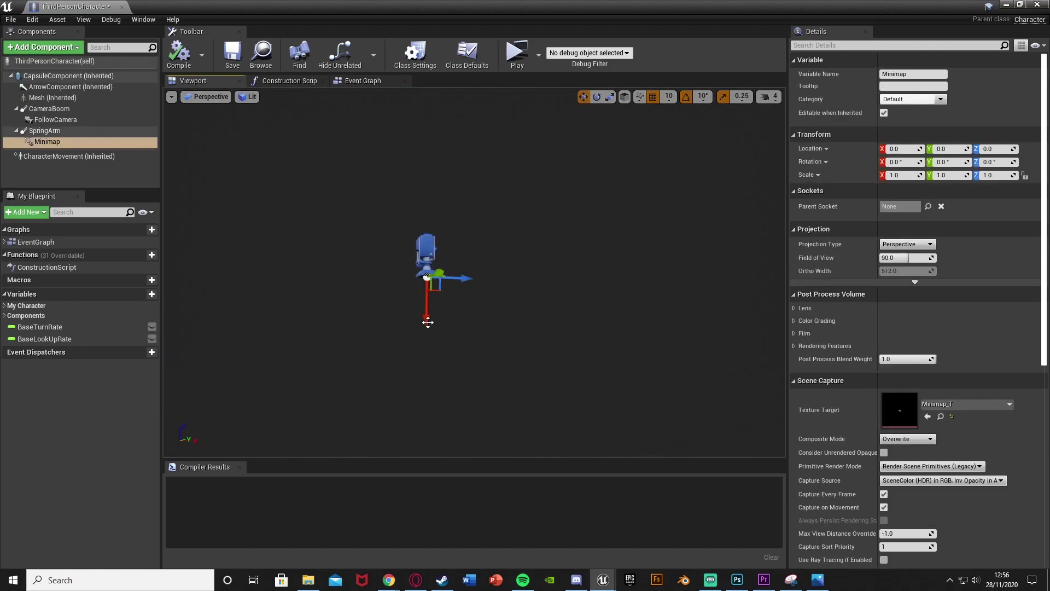
{"action": "right_click_drag", "start_coordinate": [426, 322], "coordinate": [411, 175]}
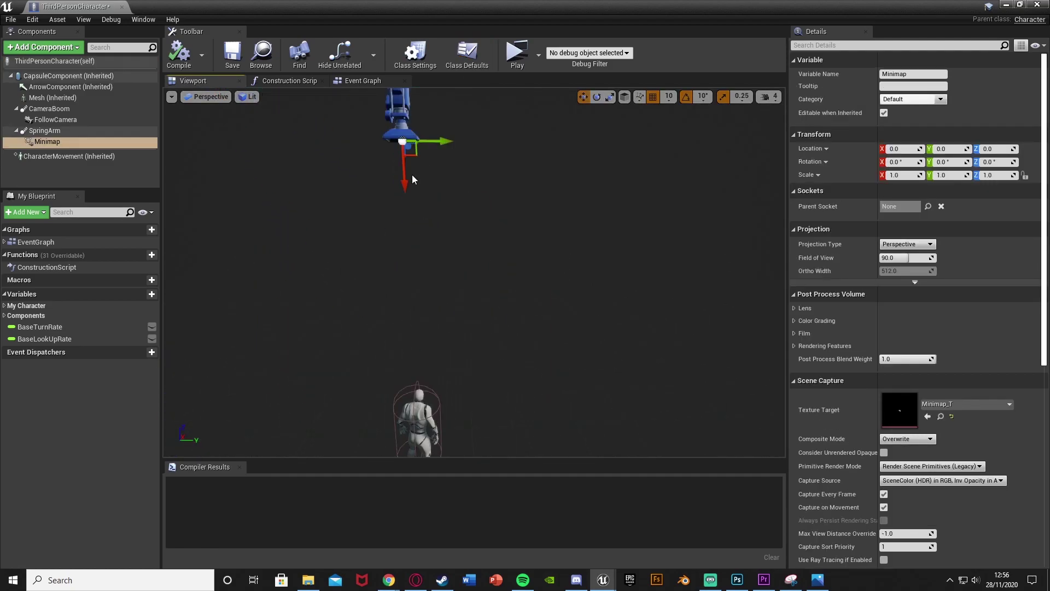
{"action": "right_click_drag", "start_coordinate": [467, 304], "coordinate": [467, 274]}
{"action": "left_click", "coordinate": [95, 175]}
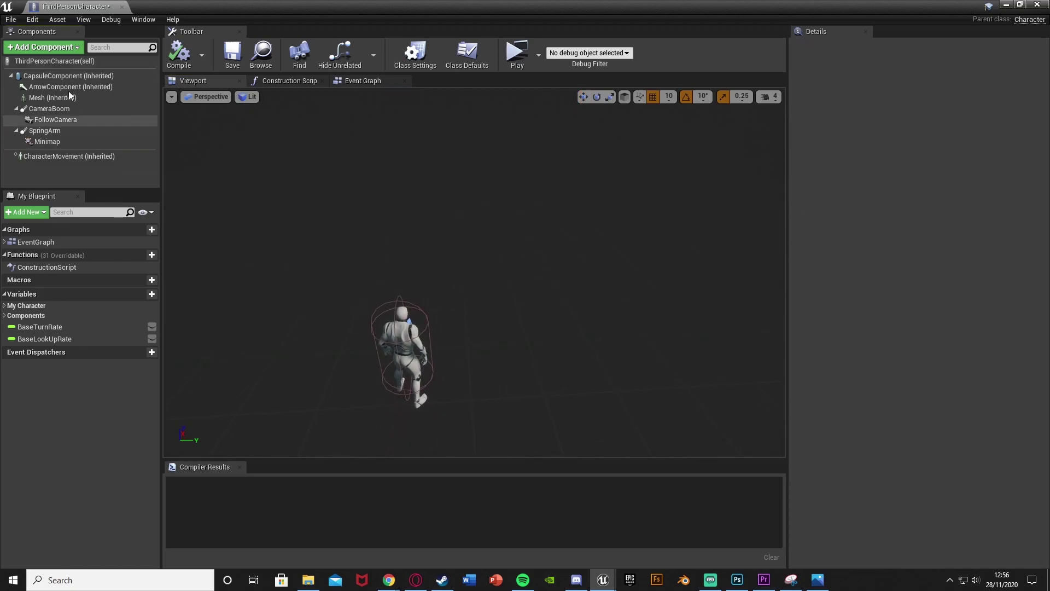
{"action": "left_click", "coordinate": [53, 48]}
{"action": "type", "text": "plane"}
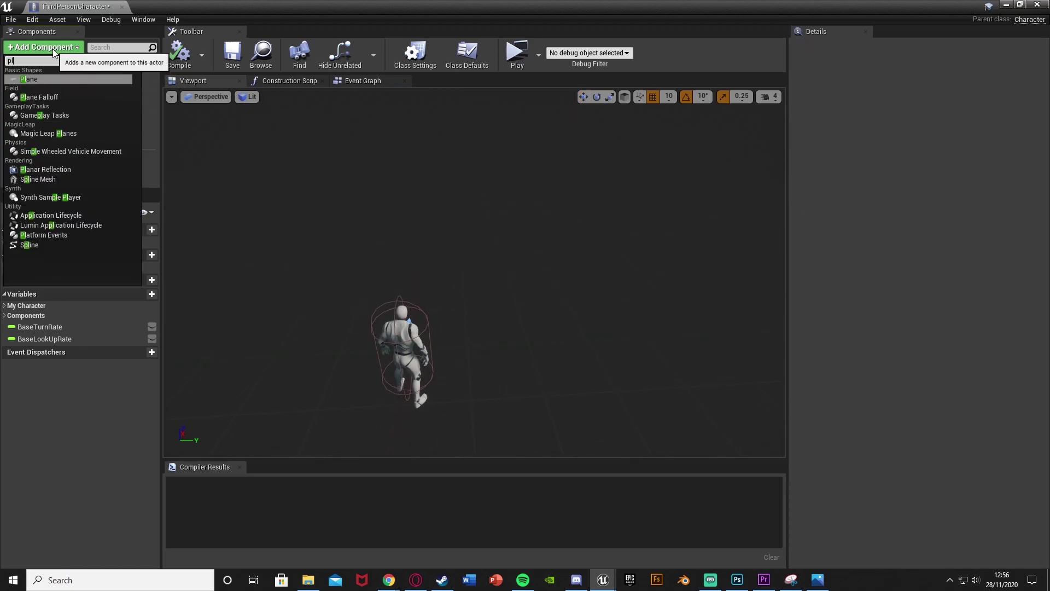
{"action": "key", "text": "Return"}
{"action": "key", "text": "BackSpace"}
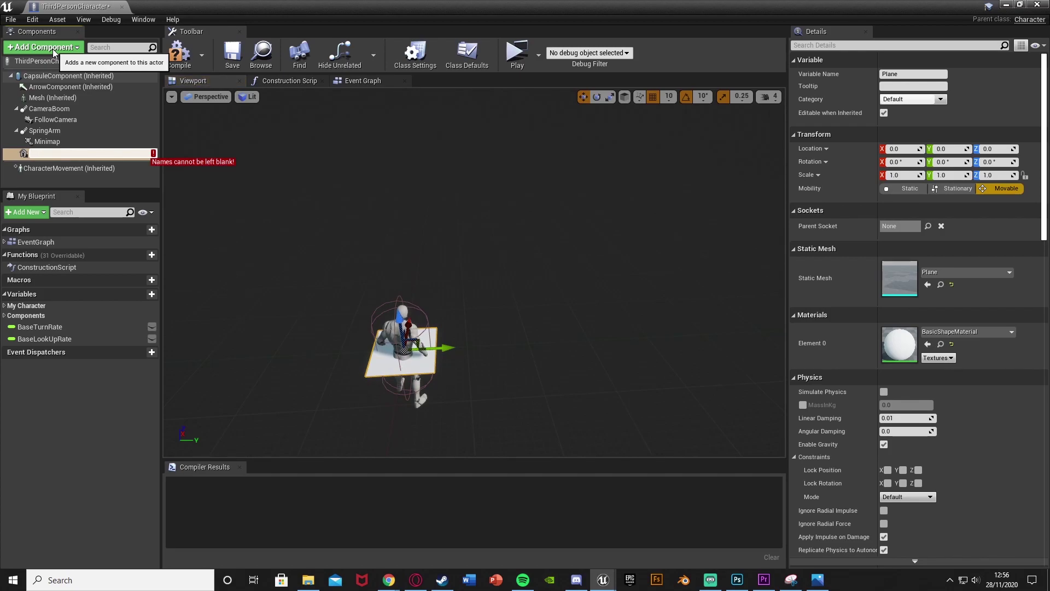
{"action": "type", "text": "arrowIcon"}
{"action": "key", "text": "Return"}
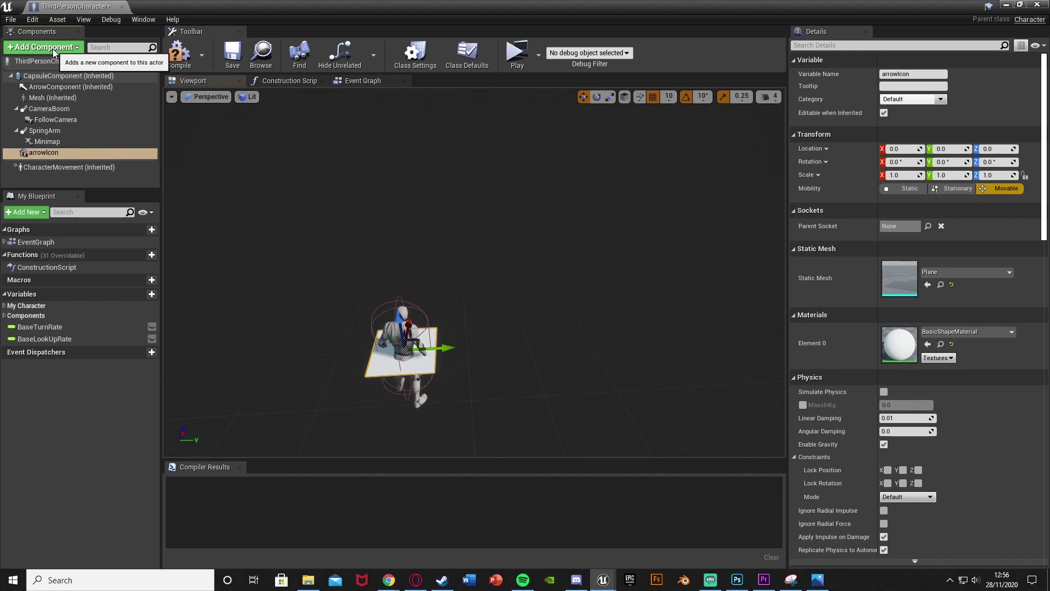
Step: Raise arrowIcon above the character to Z 90 and assign map_arrow_Mat as its Element 0 material
{"action": "left_click_drag", "start_coordinate": [401, 319], "coordinate": [399, 276]}
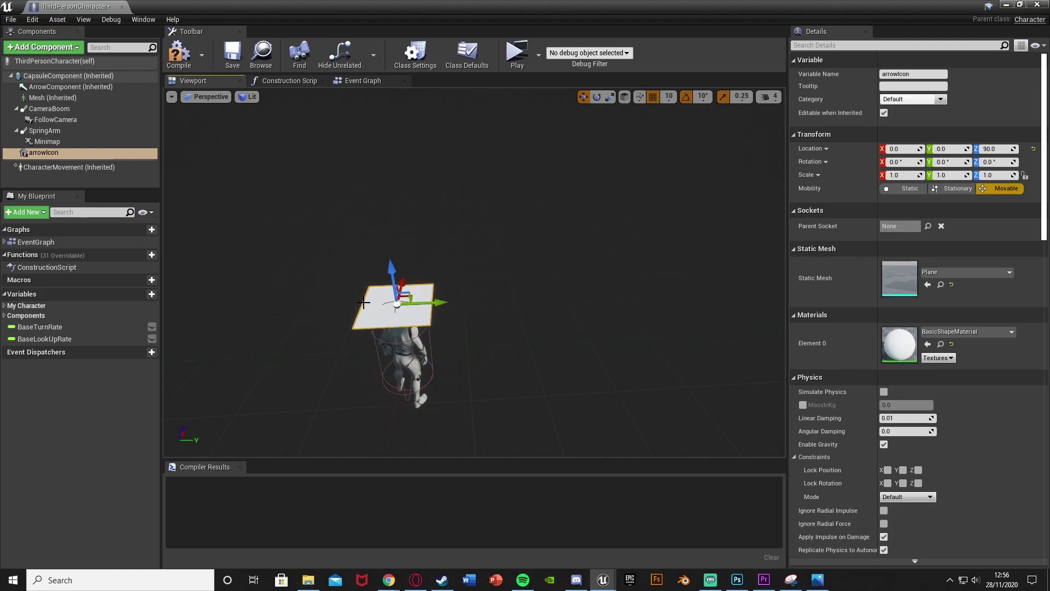
{"action": "left_click", "coordinate": [969, 333]}
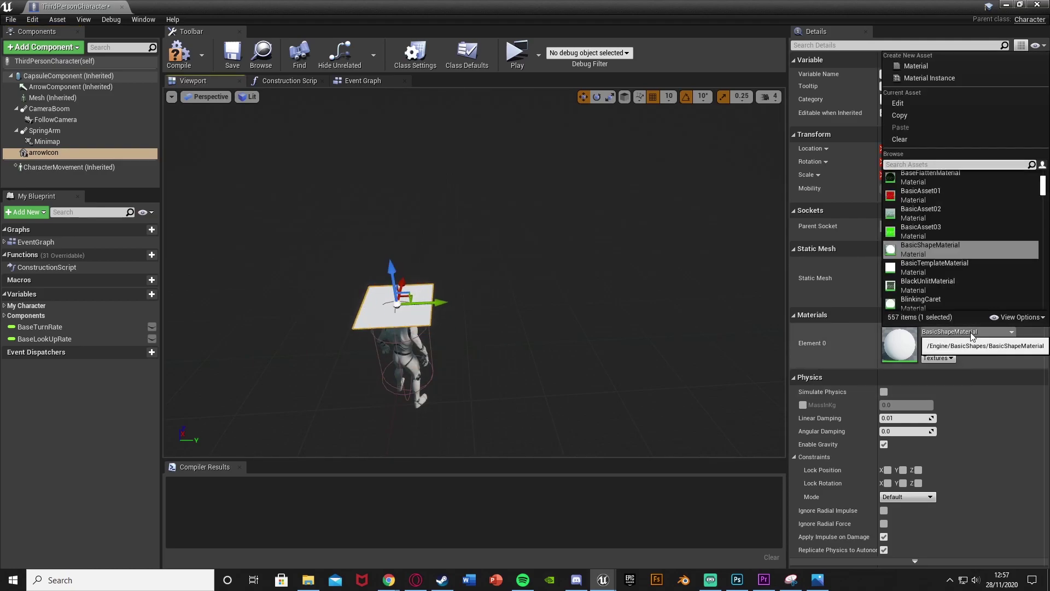
{"action": "type", "text": "arrow"}
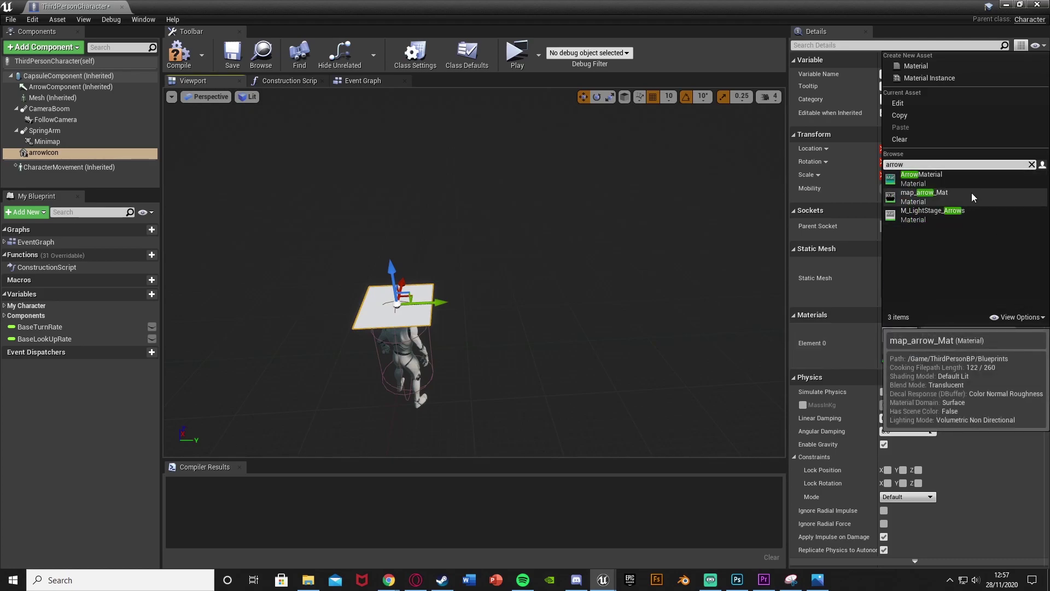
{"action": "left_click", "coordinate": [971, 193]}
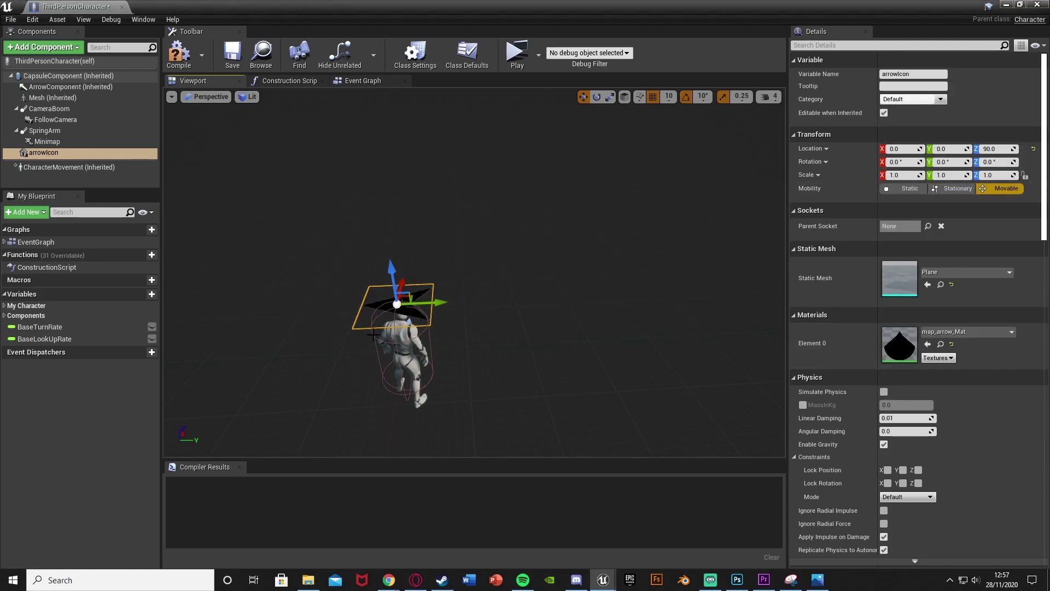
Step: Rotate arrowIcon about 90° around Z so the arrow points the way the character faces, and compile the blueprint
{"action": "key", "text": "e"}
{"action": "left_click_drag", "start_coordinate": [432, 304], "coordinate": [438, 333]}
{"action": "key", "text": "space"}
{"action": "key", "text": "space"}
{"action": "right_click_drag", "start_coordinate": [485, 340], "coordinate": [428, 338]}
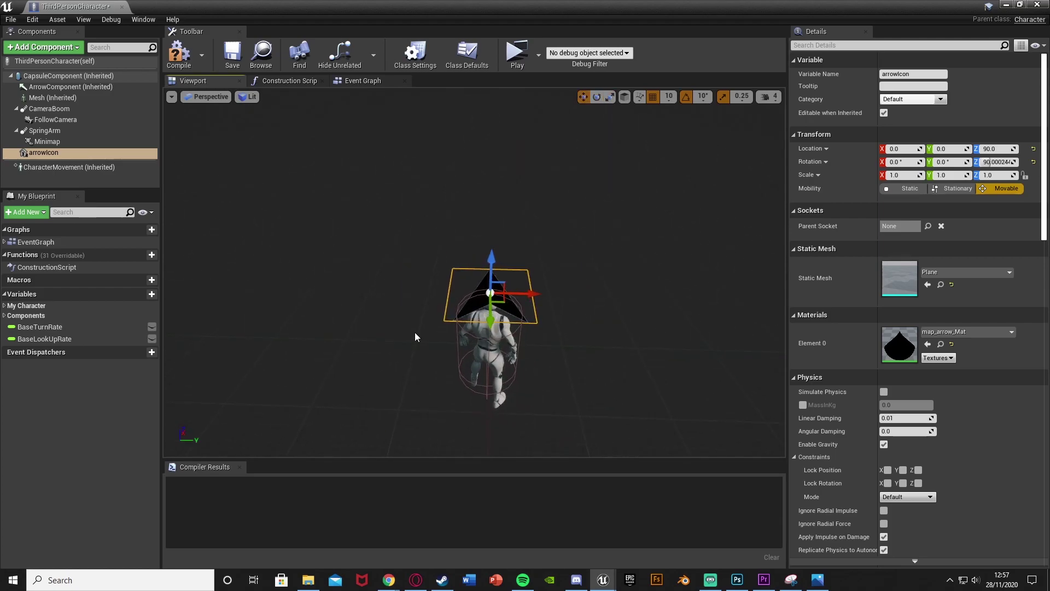
{"action": "left_click", "coordinate": [180, 53]}
Step: Play-test the level, running the character sideways in both directions to check the arrow on the minimap, and stop the session
{"action": "left_click", "coordinate": [1005, 5]}
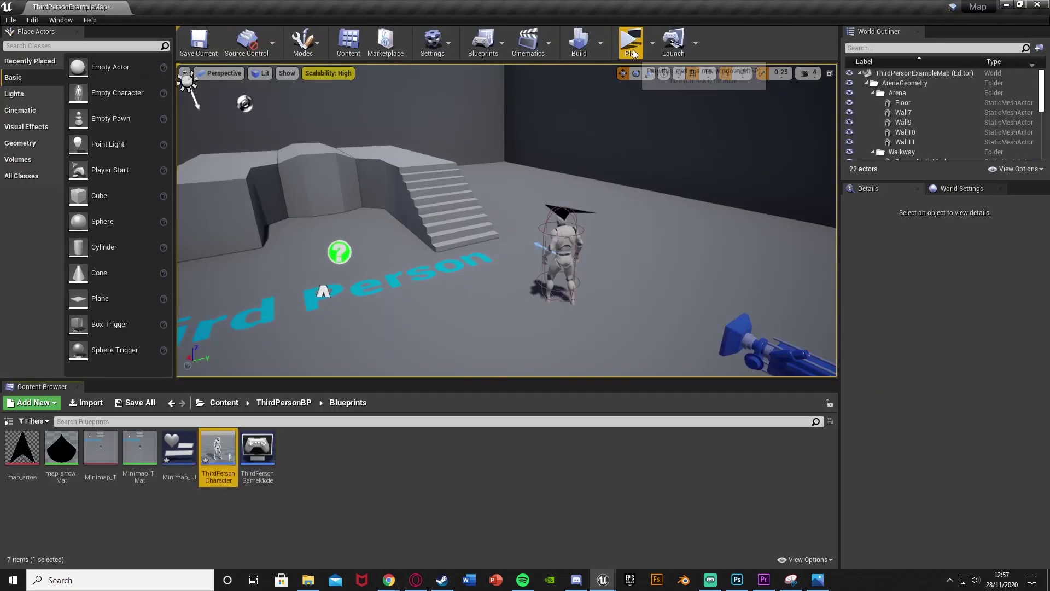
{"action": "left_click", "coordinate": [629, 41]}
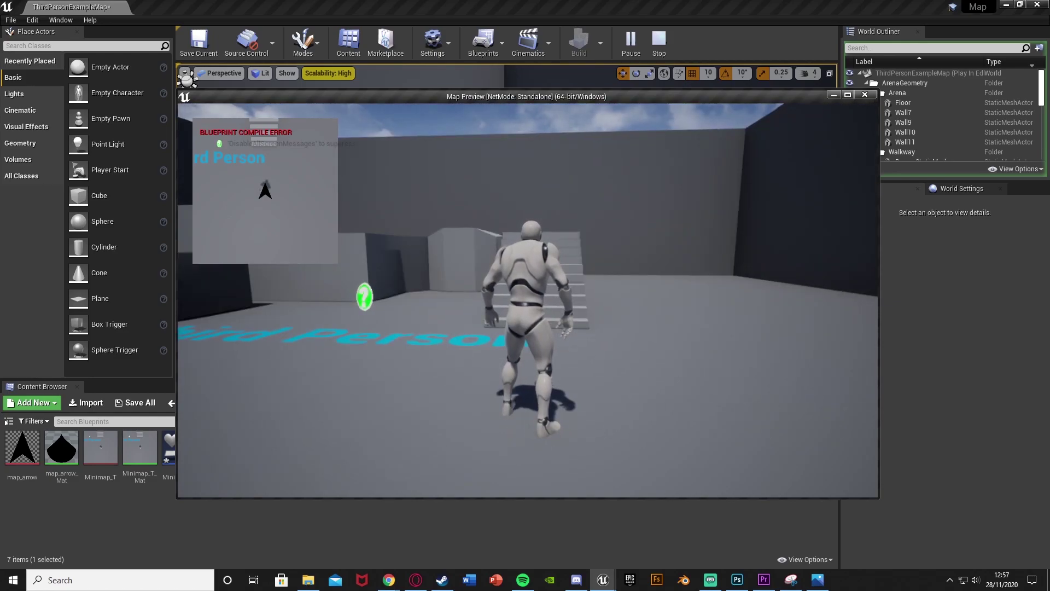
{"action": "key", "text": "a"}
{"action": "key", "text": "d"}
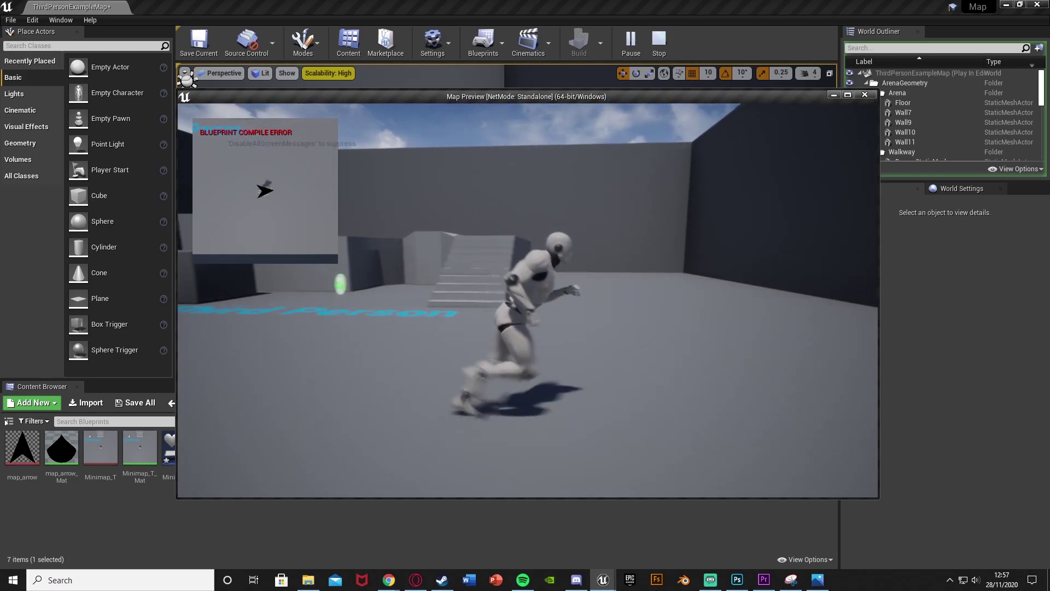
{"action": "key", "text": "a"}
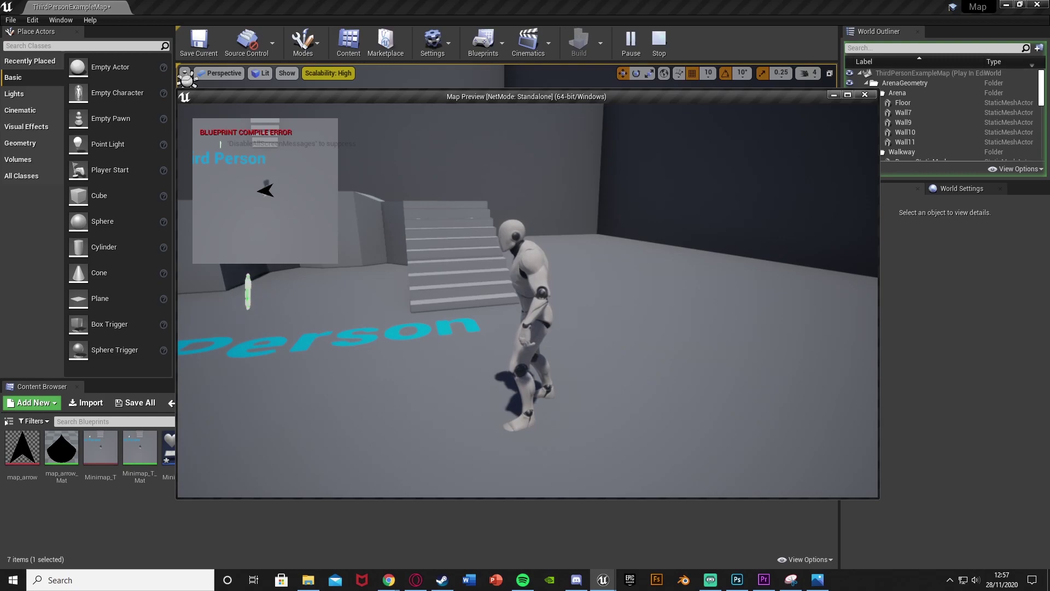
{"action": "key", "text": "Escape"}
Step: Return to the ThirdPersonCharacter's Event Graph, turn off Cast Shadow for the arrowIcon component, and compile
{"action": "mouse_move", "coordinate": [604, 585]}
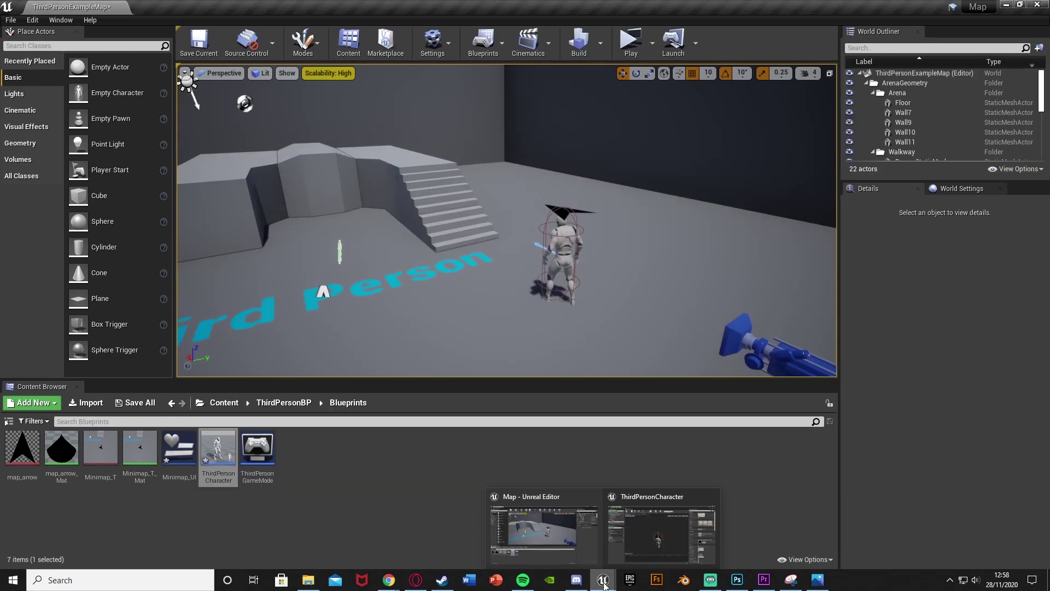
{"action": "left_click", "coordinate": [662, 533]}
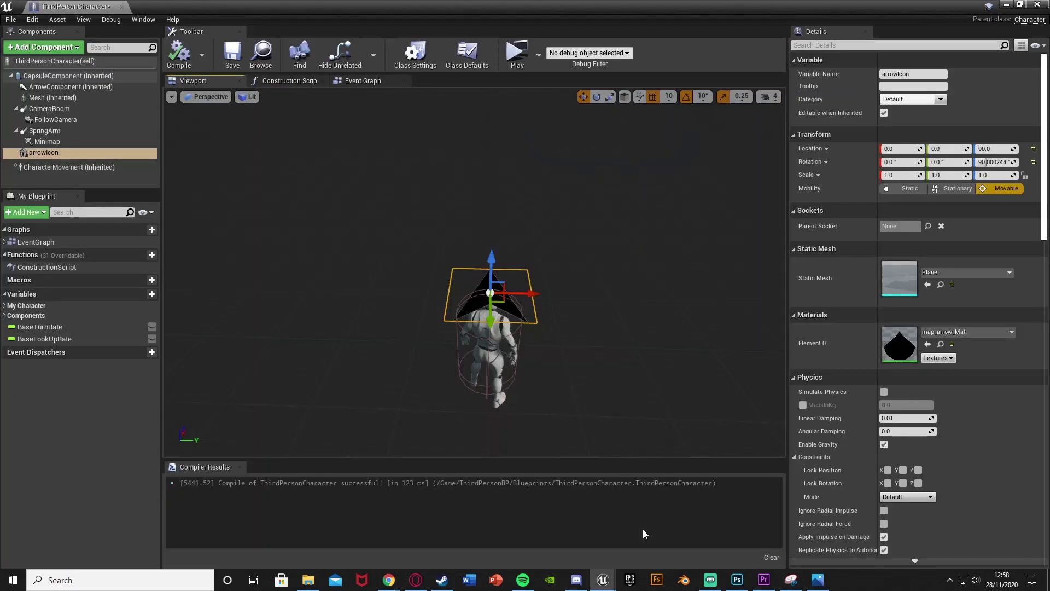
{"action": "left_click", "coordinate": [355, 82]}
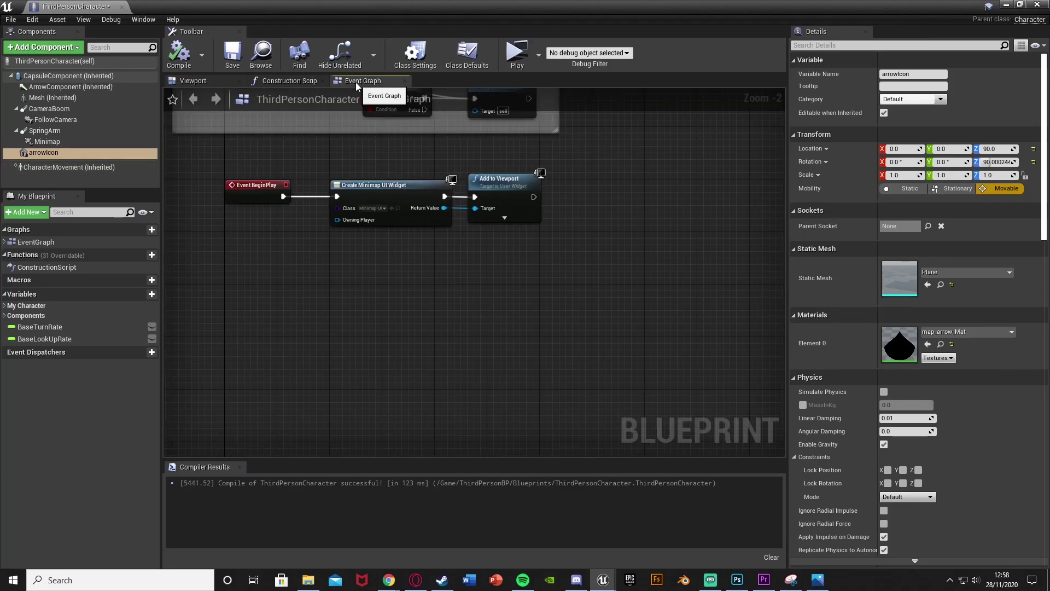
{"action": "left_click", "coordinate": [117, 153]}
{"action": "scroll", "coordinate": [913, 486], "scroll_direction": "down", "scroll_amount": 5}
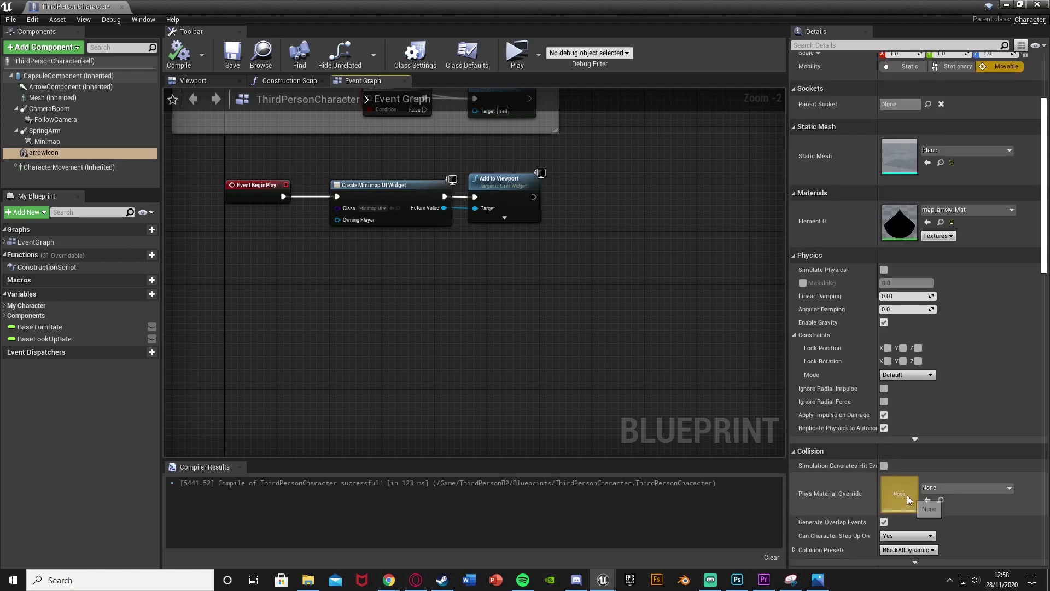
{"action": "scroll", "coordinate": [894, 499], "scroll_direction": "down", "scroll_amount": 5}
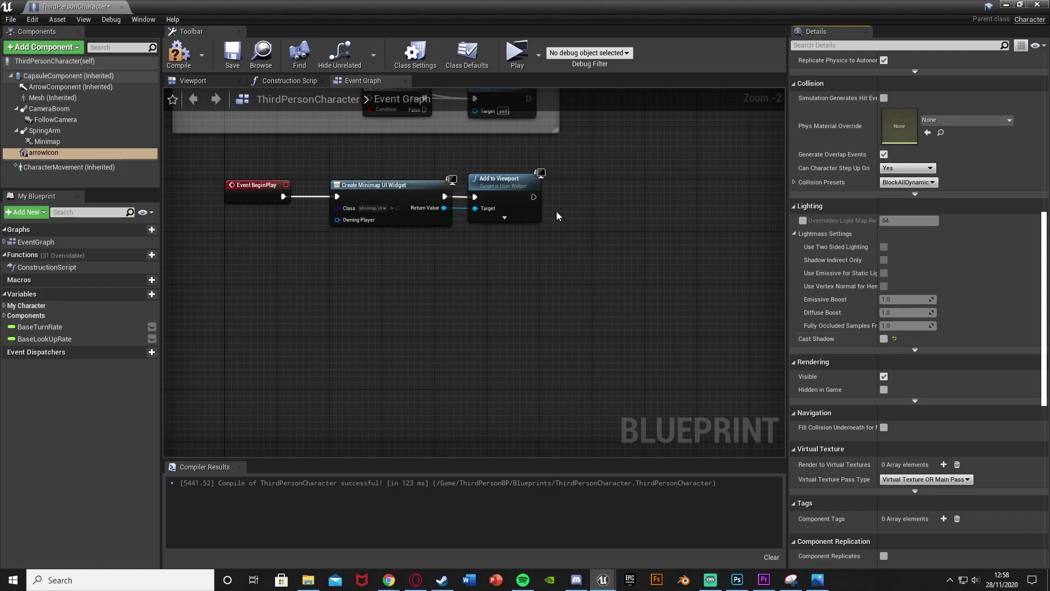
{"action": "left_click", "coordinate": [179, 55]}
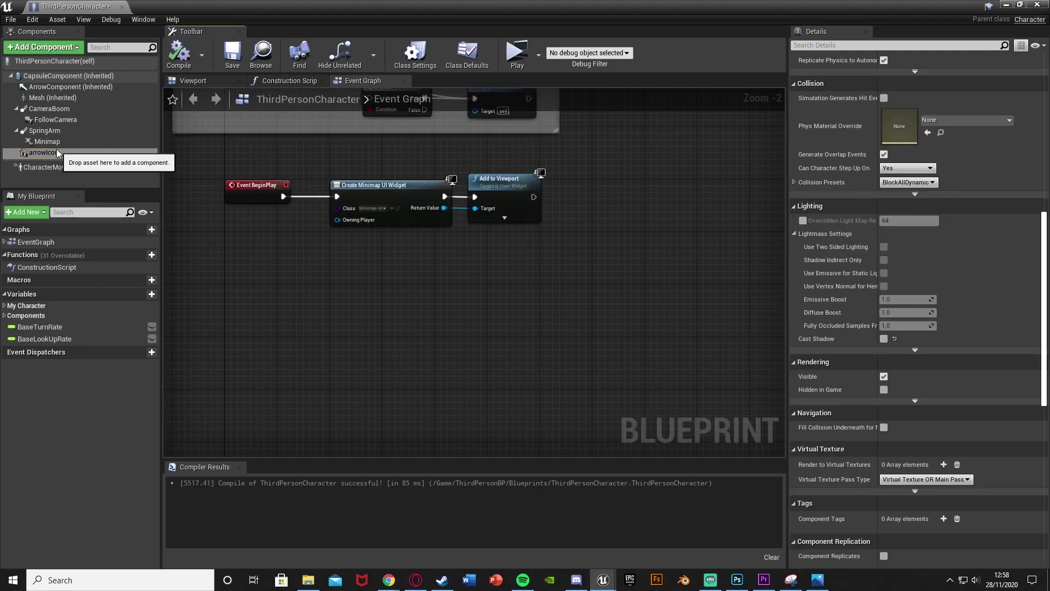
Step: Add a Hide Component node targeting a Minimap reference and connect its execution input after Add to Viewport
{"action": "right_click_drag", "start_coordinate": [588, 217], "coordinate": [354, 260]}
{"action": "scroll", "coordinate": [353, 260], "scroll_direction": "up", "scroll_amount": 2}
{"action": "right_click_drag", "start_coordinate": [312, 226], "coordinate": [325, 228]}
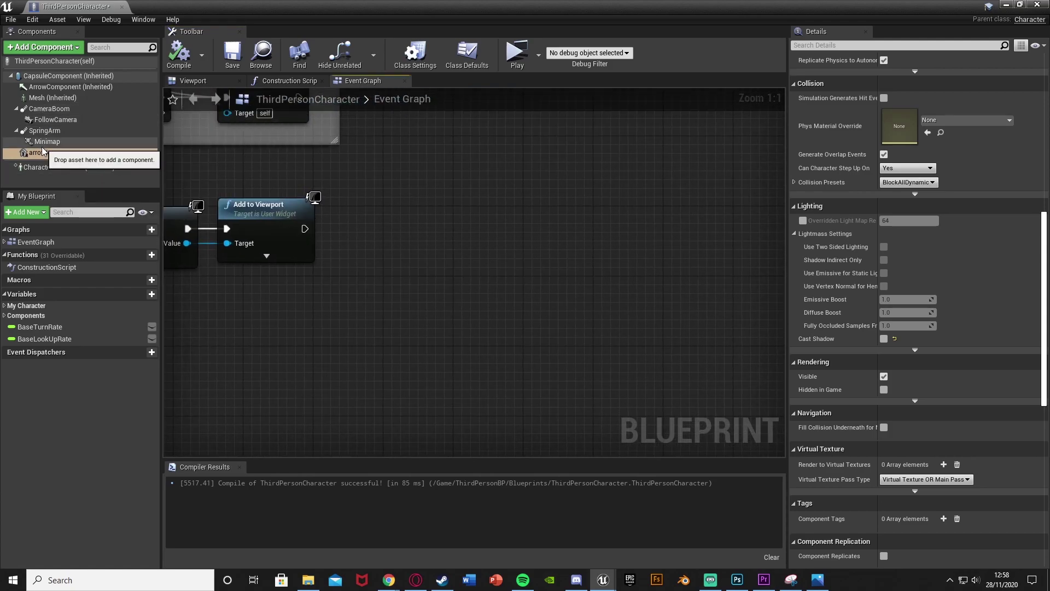
{"action": "left_click_drag", "start_coordinate": [47, 141], "coordinate": [383, 223]}
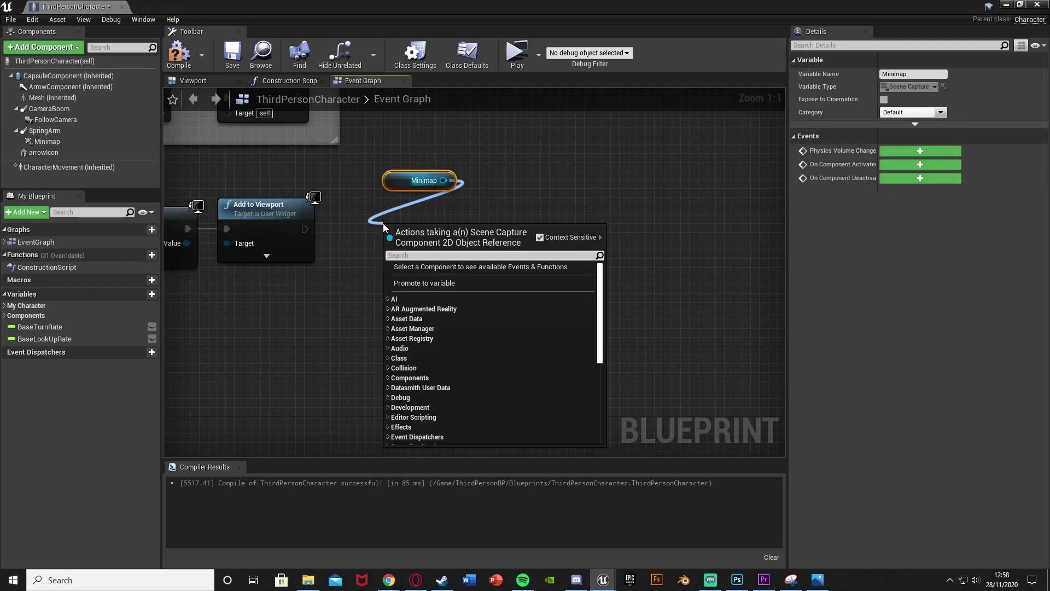
{"action": "type", "text": "hide com"}
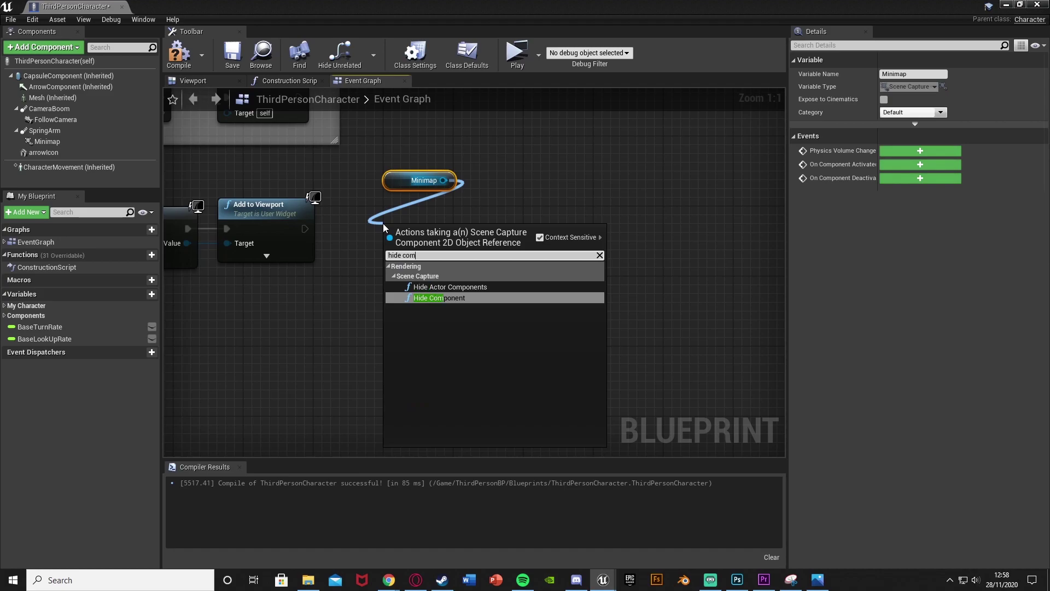
{"action": "key", "text": "Return"}
{"action": "left_click_drag", "start_coordinate": [301, 224], "coordinate": [304, 229]}
{"action": "left_click_drag", "start_coordinate": [422, 245], "coordinate": [422, 219]}
{"action": "left_click", "coordinate": [398, 184]}
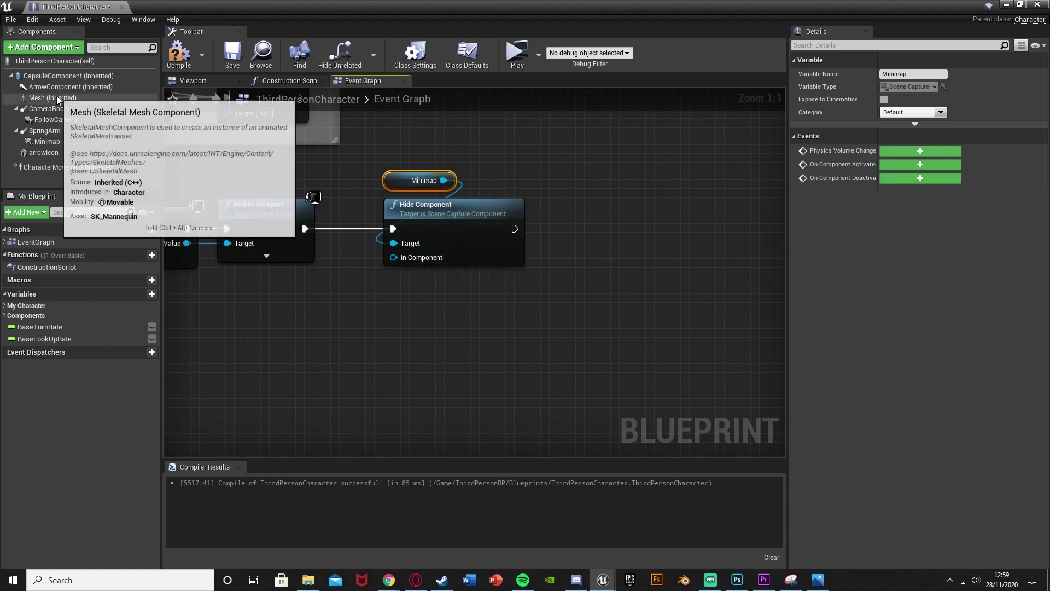
Step: Add a Mesh reference below the Hide Component node and connect it to the In Component input
{"action": "left_click_drag", "start_coordinate": [52, 98], "coordinate": [393, 257]}
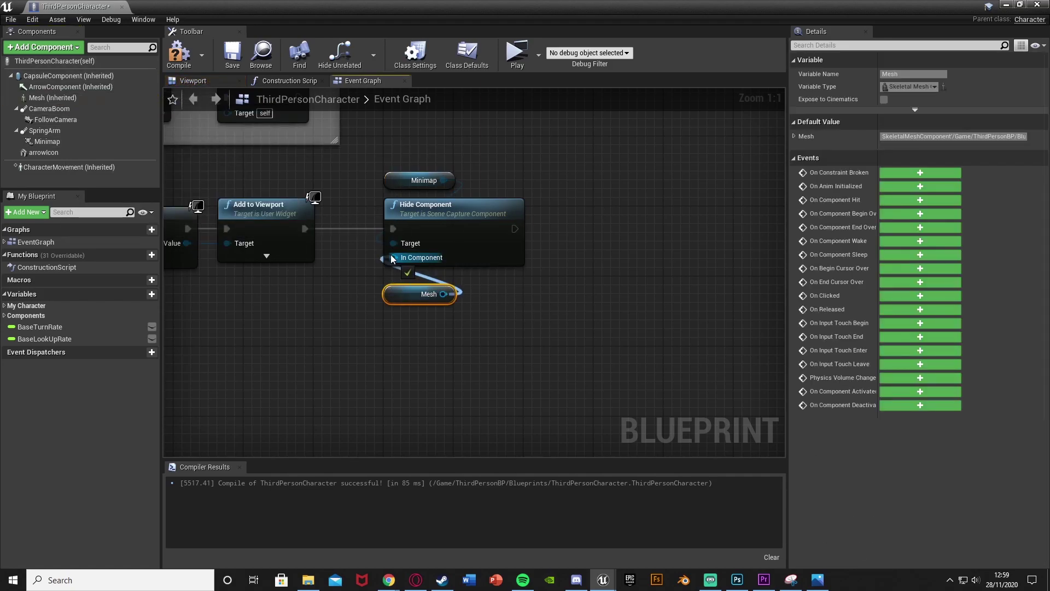
{"action": "left_click_drag", "start_coordinate": [398, 293], "coordinate": [399, 284]}
{"action": "left_click", "coordinate": [427, 350]}
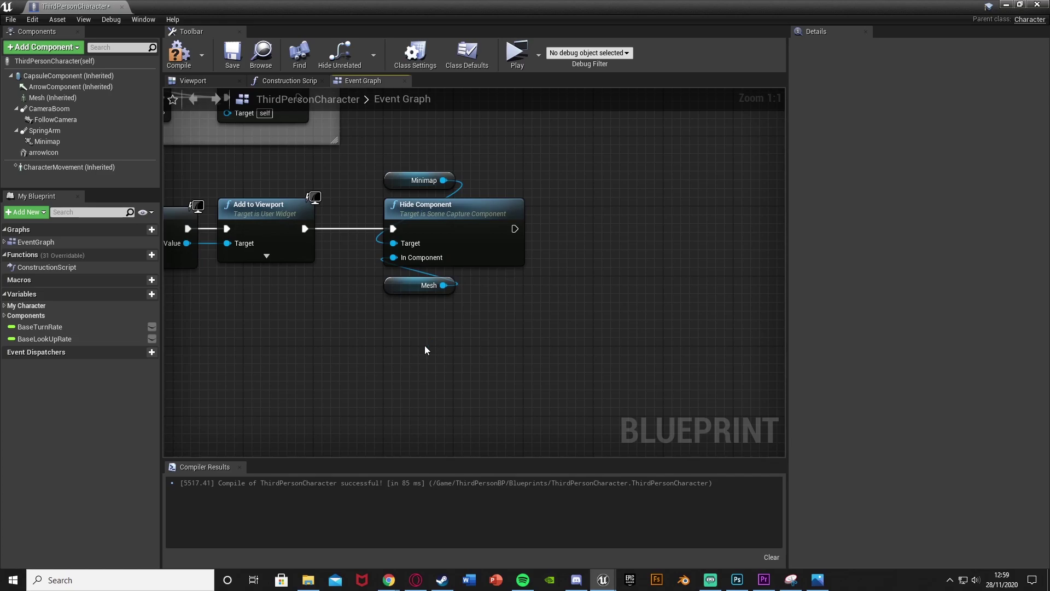
{"action": "right_click_drag", "start_coordinate": [424, 349], "coordinate": [391, 331]}
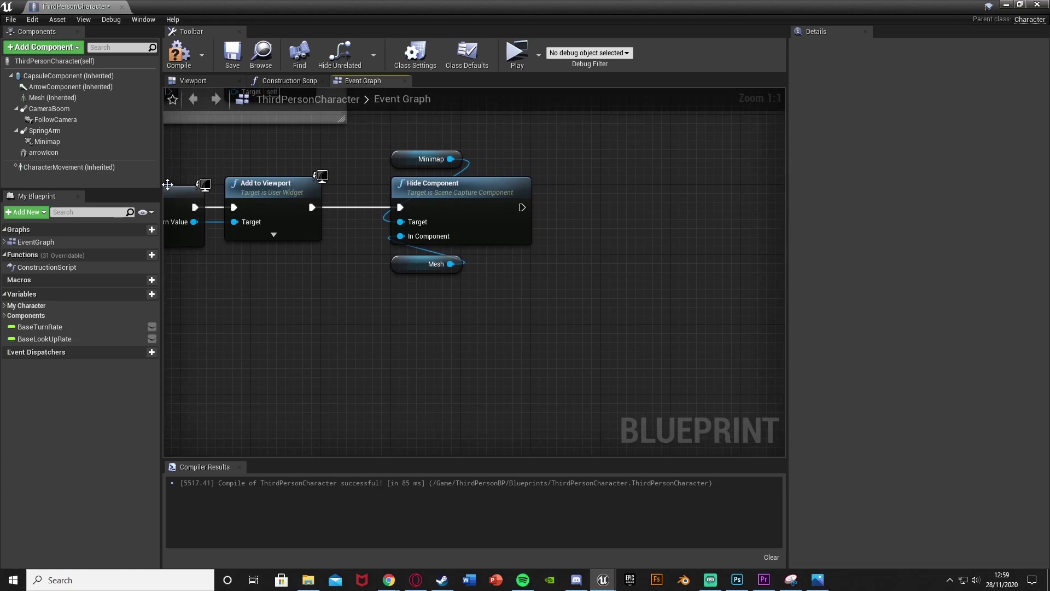
Step: Enable Owner No See on the arrowIcon component, compile the blueprint, clear the property filter, and return to the level editor
{"action": "left_click", "coordinate": [120, 154]}
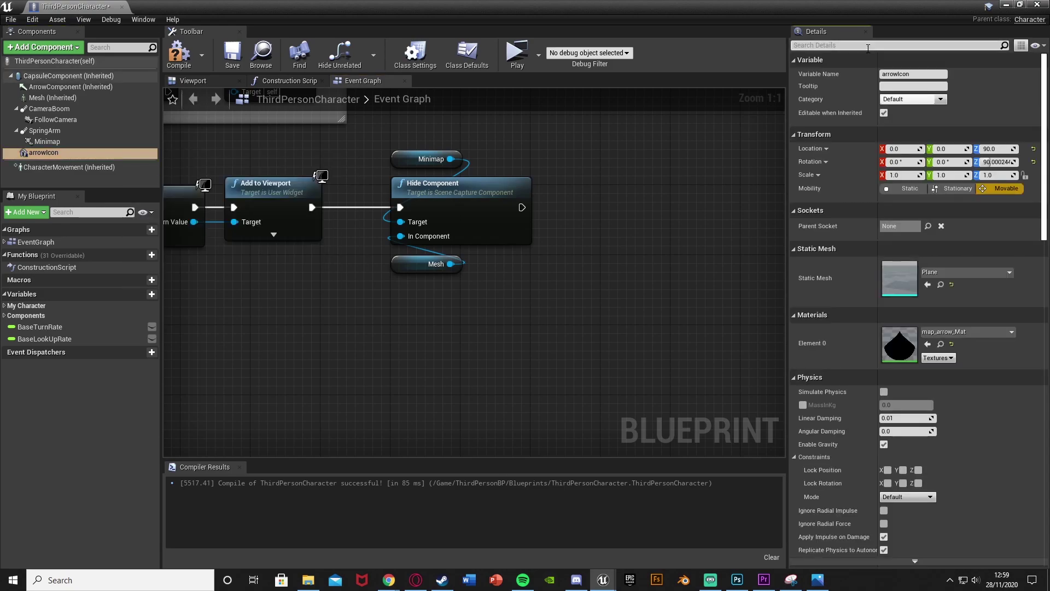
{"action": "left_click", "coordinate": [867, 45]}
{"action": "type", "text": "own"}
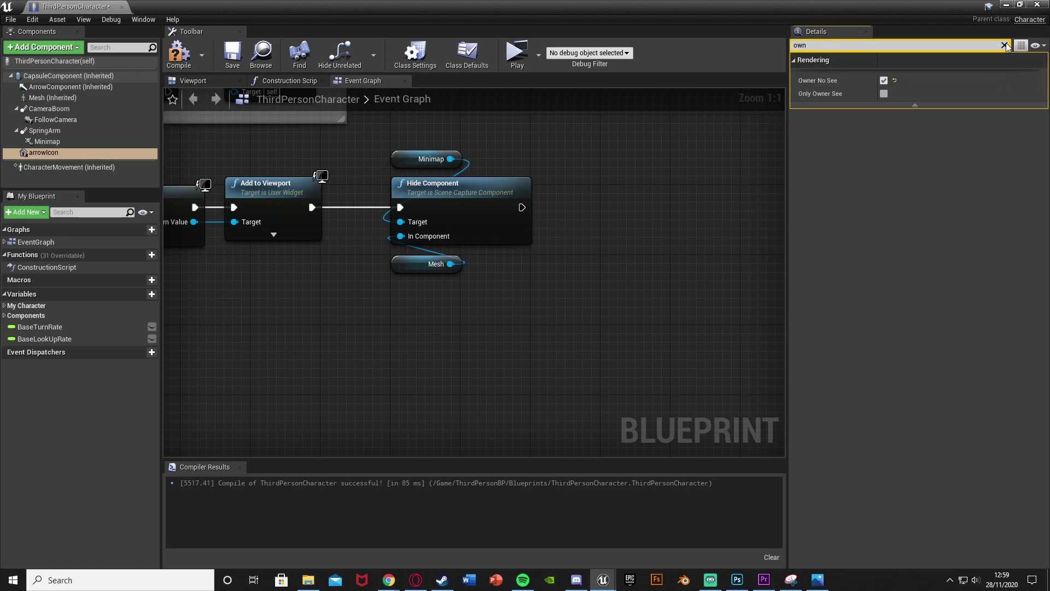
{"action": "key", "text": "F7"}
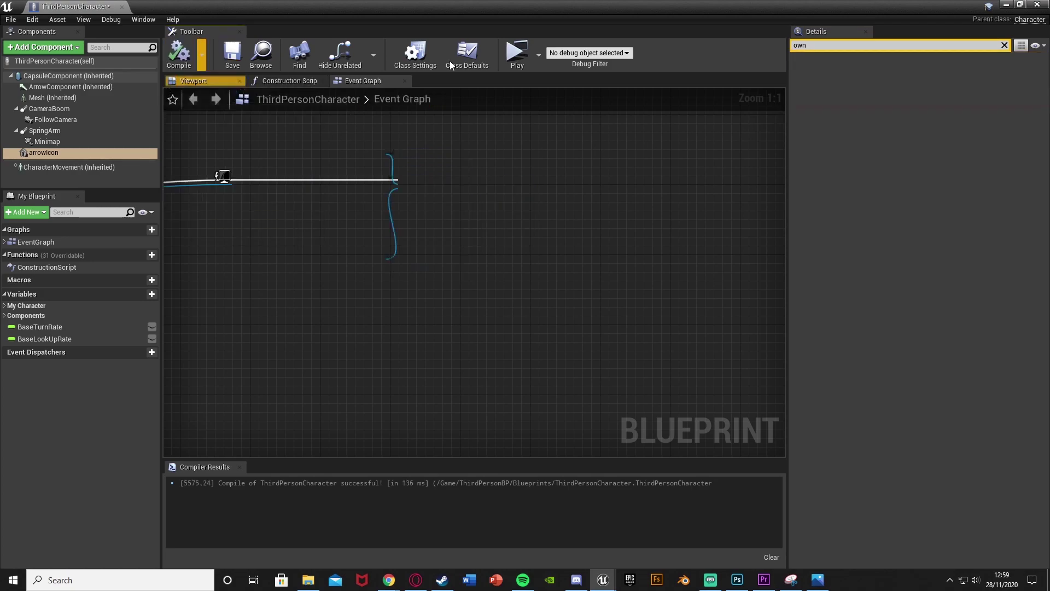
{"action": "left_click", "coordinate": [1004, 44]}
{"action": "left_click", "coordinate": [1006, 4]}
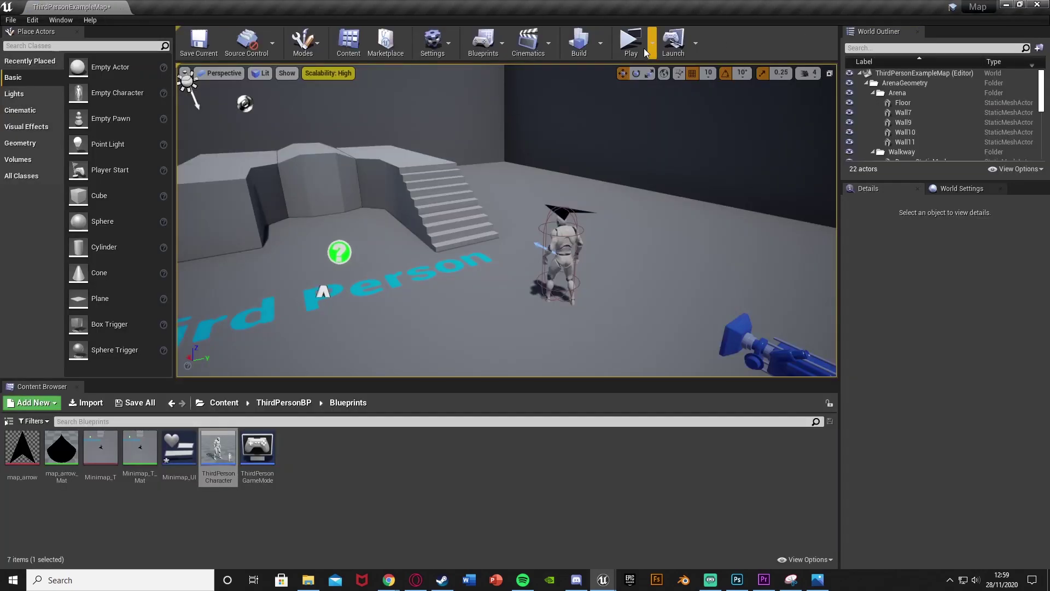
Step: Play-test the level and run the character around in different directions to check the arrow on the minimap
{"action": "key", "text": "alt+p"}
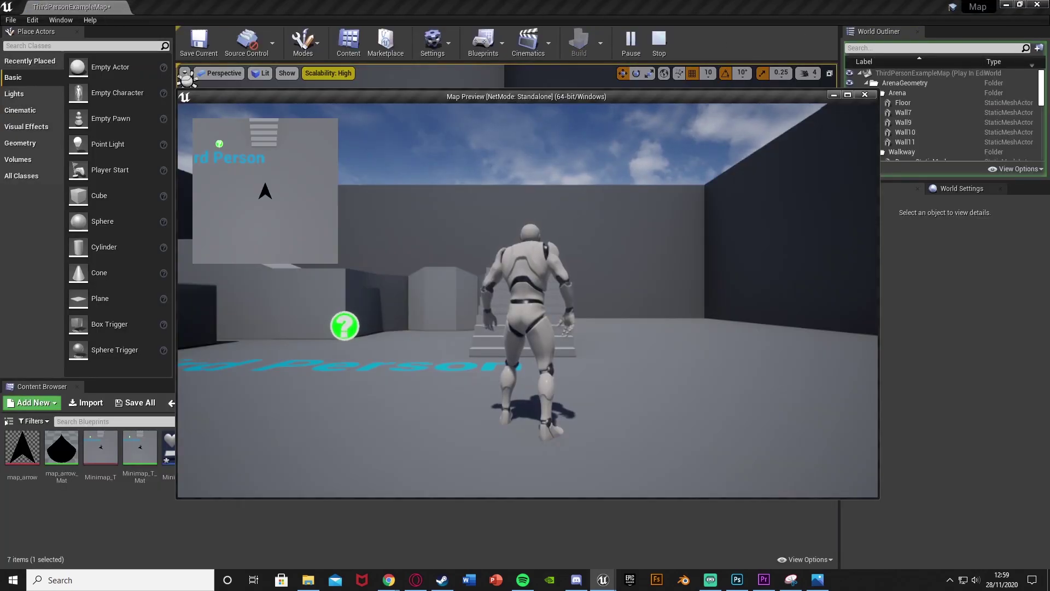
{"action": "key", "text": "w"}
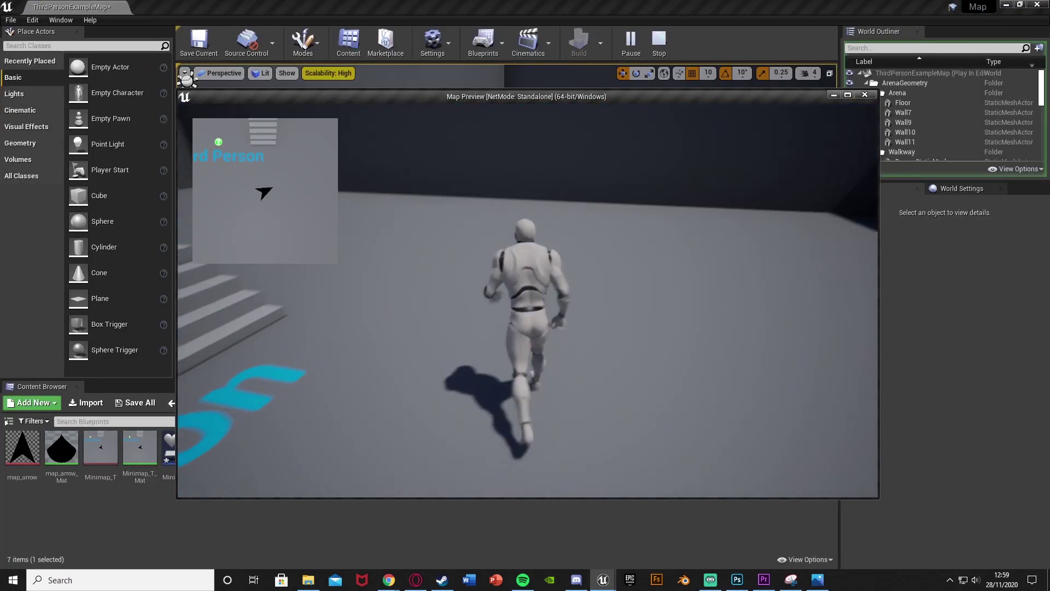
{"action": "key", "text": "a"}
{"action": "key", "text": "s"}
{"action": "key", "text": "d"}
{"action": "key", "text": "w"}
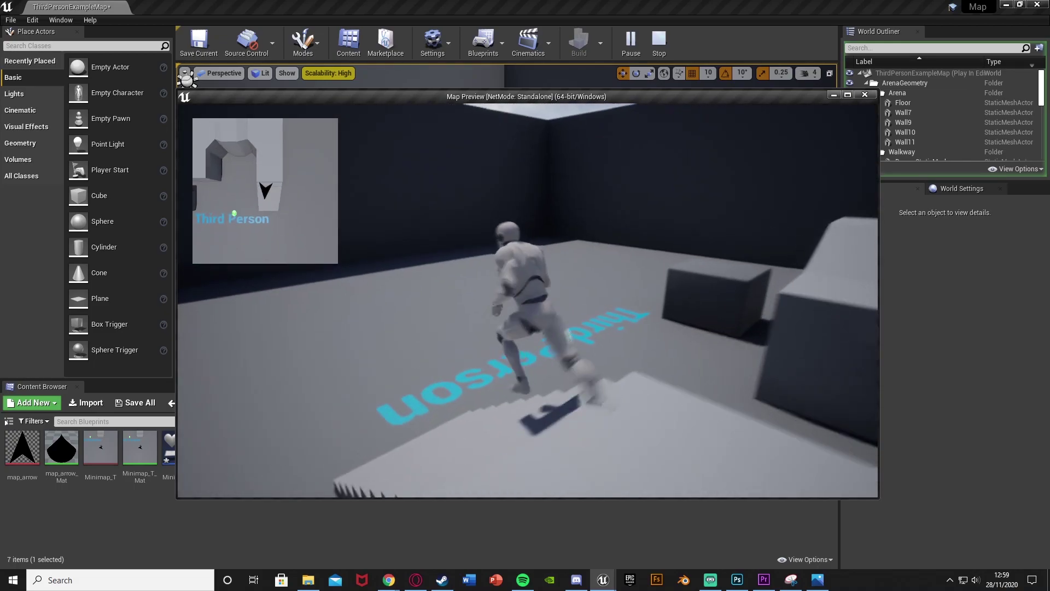
{"action": "key", "text": "s"}
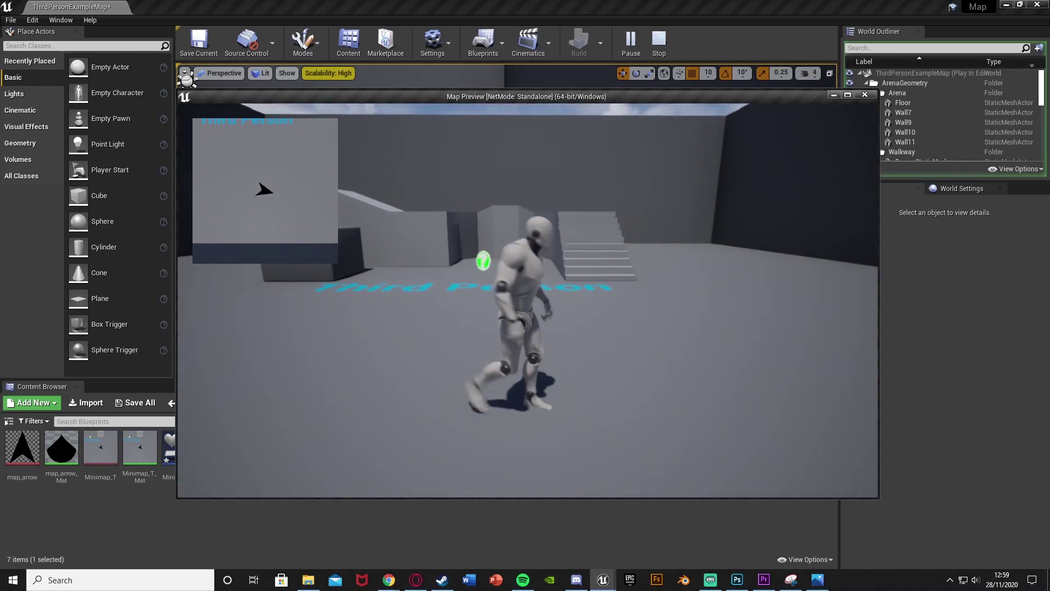
{"action": "key", "text": "w"}
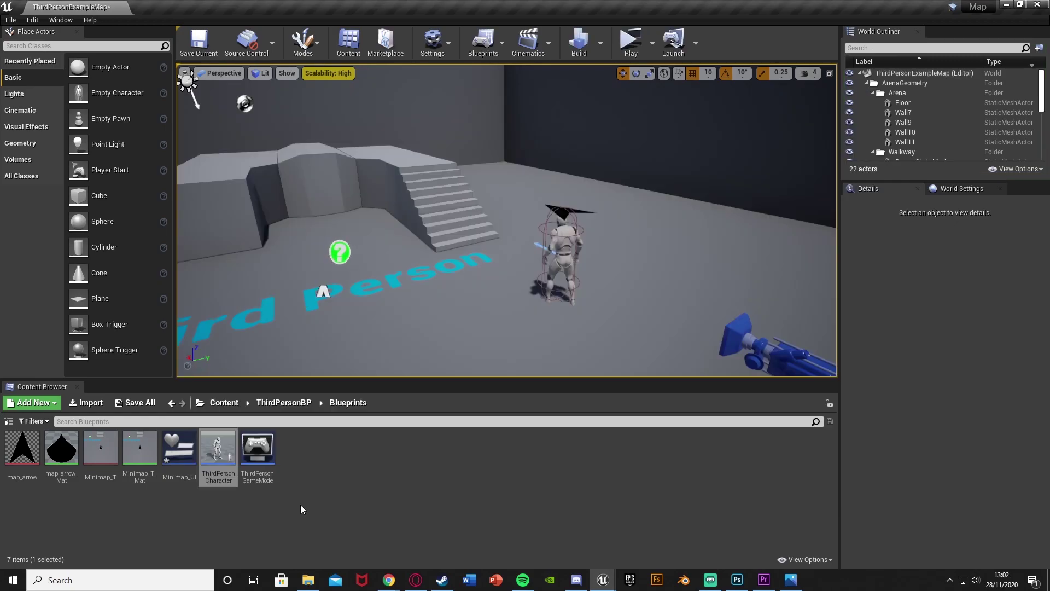
Step: Open the Minimap_UI widget, duplicate the minimap image, and place the copy around the middle of the canvas
{"action": "double_click", "coordinate": [181, 456]}
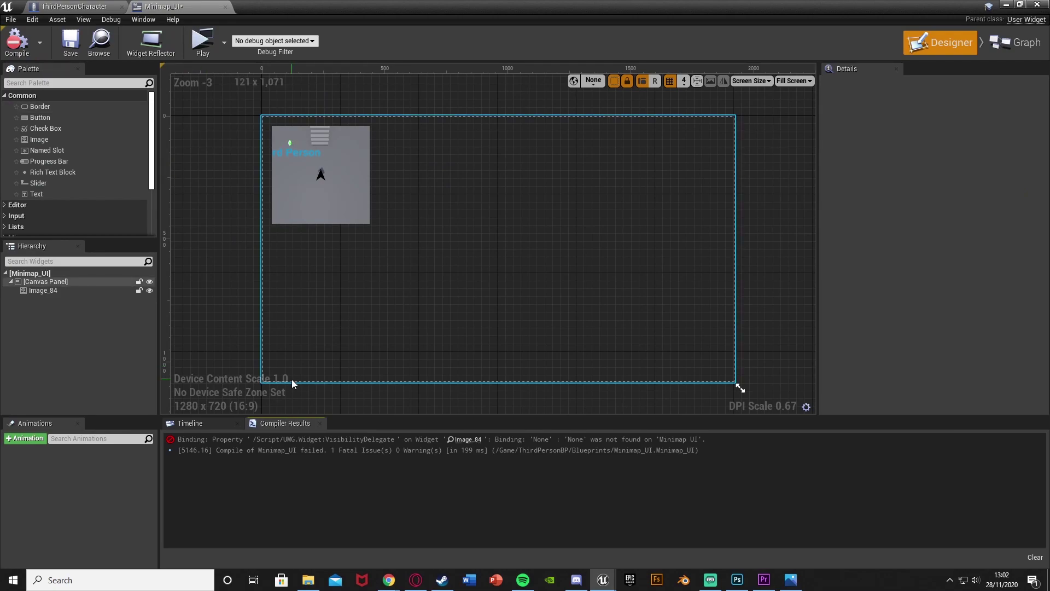
{"action": "left_click", "coordinate": [314, 188]}
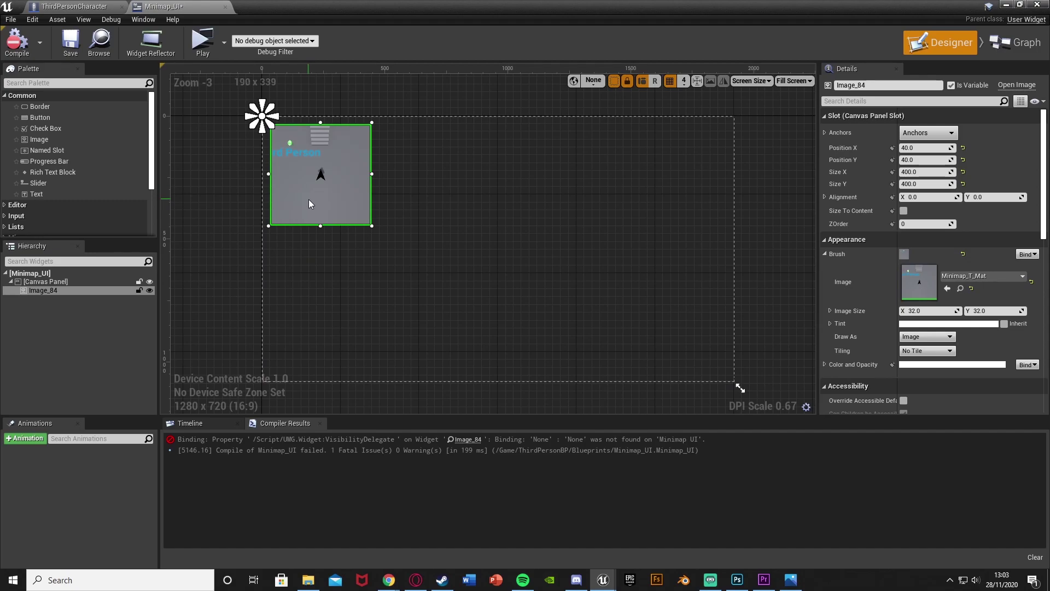
{"action": "key", "text": "ctrl+d"}
{"action": "left_click_drag", "start_coordinate": [343, 194], "coordinate": [519, 275]}
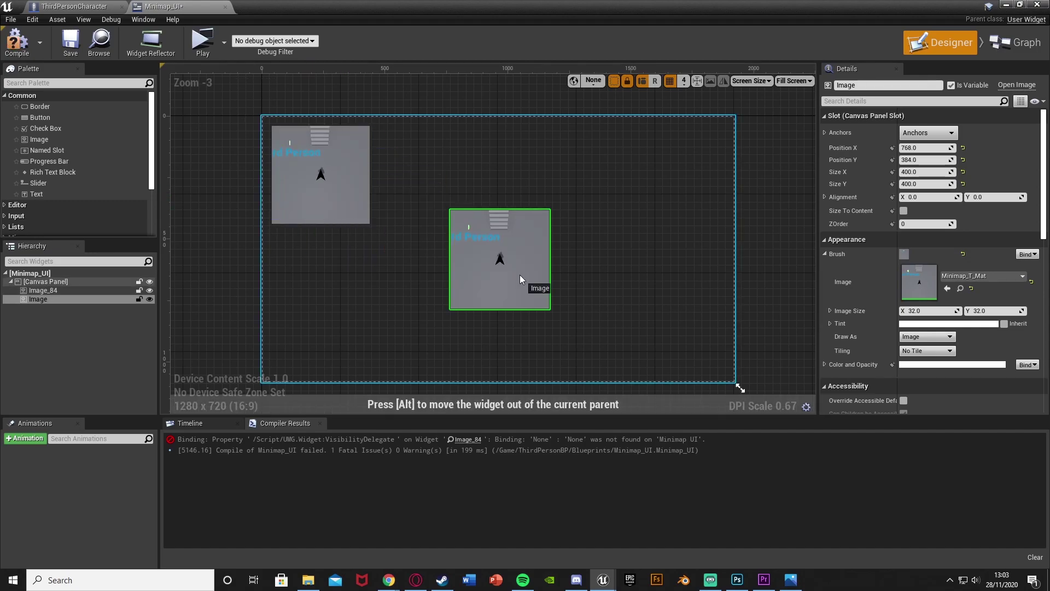
{"action": "left_click", "coordinate": [679, 142]}
{"action": "left_click", "coordinate": [545, 230]}
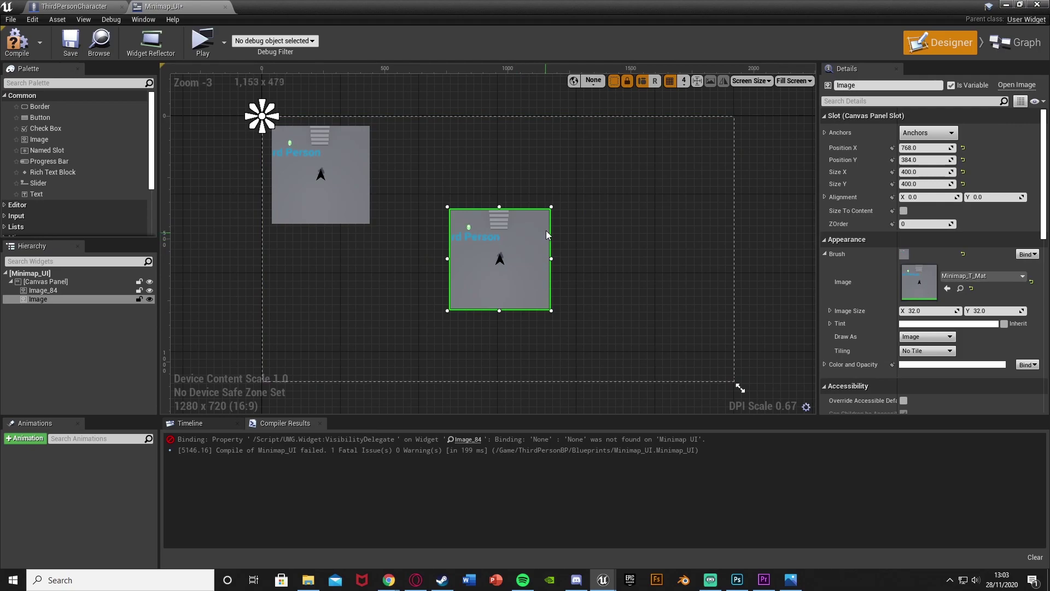
Step: Enlarge the duplicated map image to Size X 1000 and Size Y 1000
{"action": "left_click_drag", "start_coordinate": [551, 207], "coordinate": [764, 71]}
{"action": "left_click_drag", "start_coordinate": [633, 227], "coordinate": [556, 322]}
{"action": "left_click", "coordinate": [941, 172]}
{"action": "type", "text": "10"}
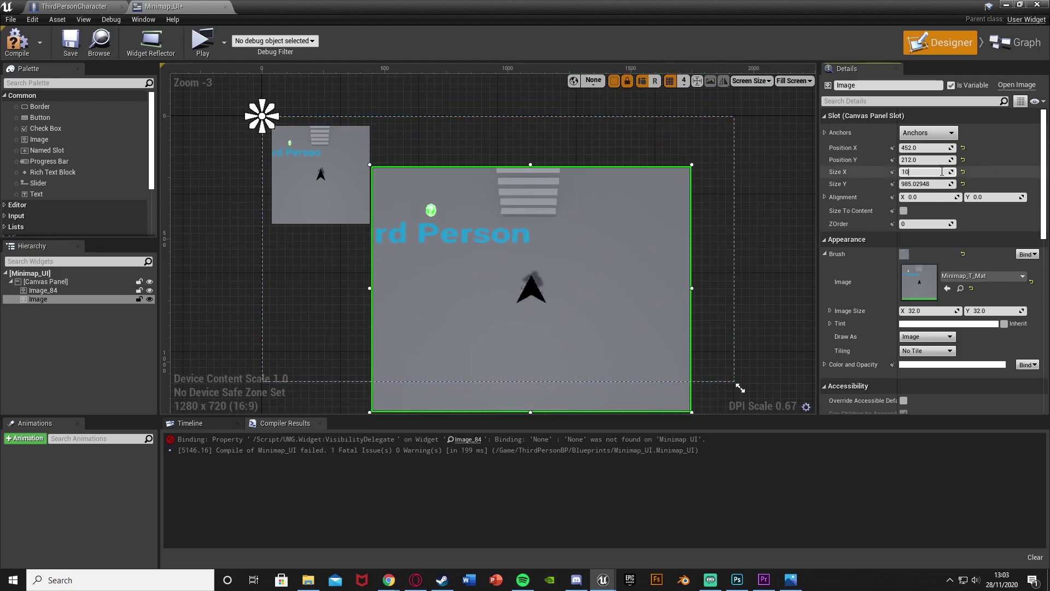
{"action": "type", "text": "00"}
{"action": "key", "text": "Tab"}
{"action": "type", "text": "1000"}
{"action": "key", "text": "Return"}
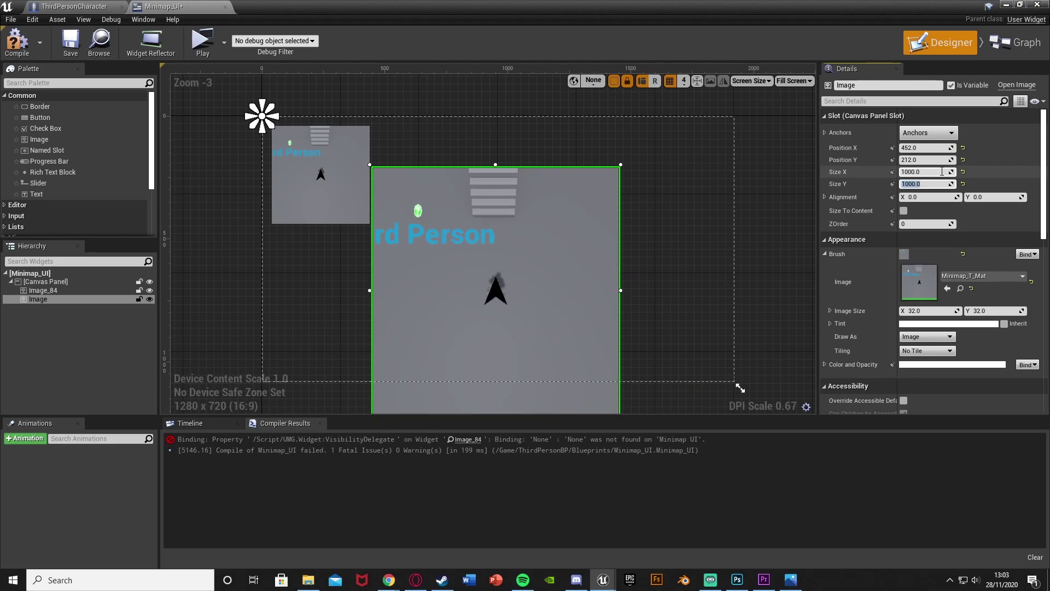
Step: Move the large map image within the canvas's height and set its anchor to the center
{"action": "left_click_drag", "start_coordinate": [539, 280], "coordinate": [556, 226]}
{"action": "left_click", "coordinate": [932, 132]}
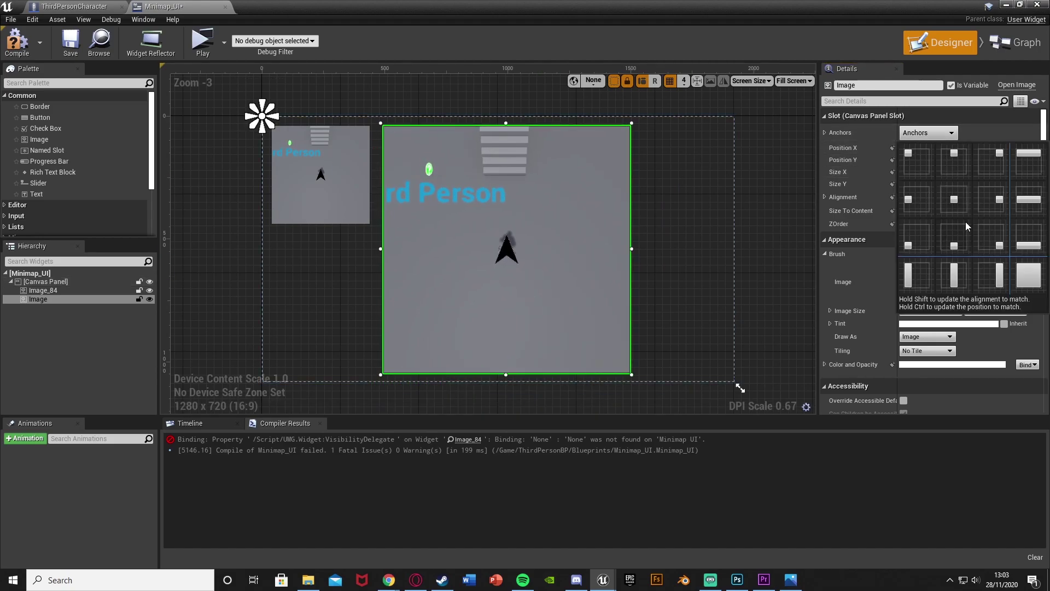
{"action": "left_click", "coordinate": [953, 199]}
{"action": "scroll", "coordinate": [497, 256], "scroll_direction": "up", "scroll_amount": 6}
{"action": "left_click_drag", "start_coordinate": [485, 235], "coordinate": [461, 307]}
{"action": "key", "text": "ctrl+z"}
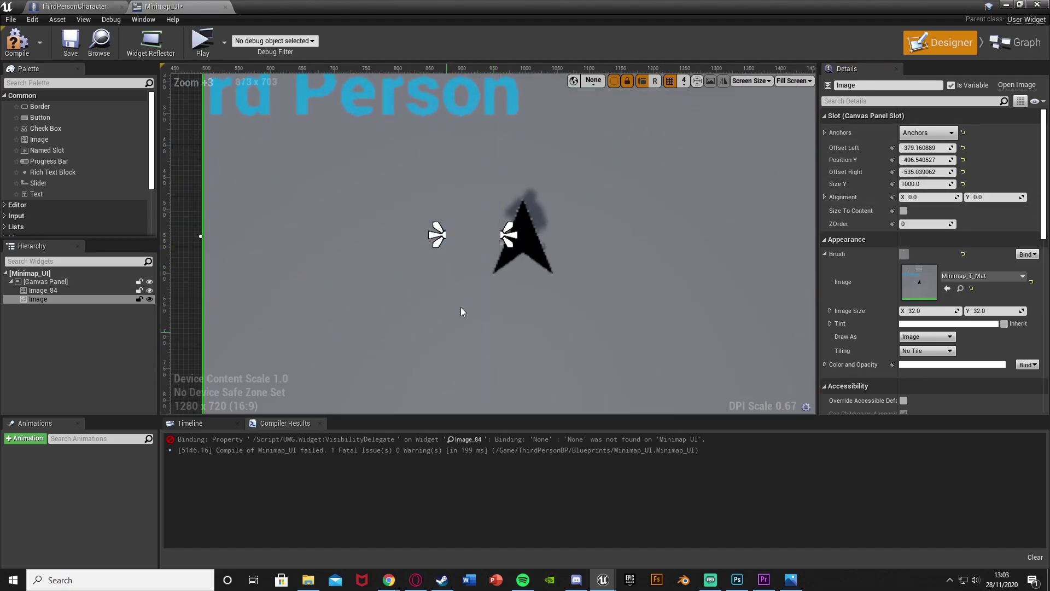
Step: Nudge the large map image onto its center anchor, at Position X -500 and Position Y -500, and deselect it
{"action": "scroll", "coordinate": [472, 312], "scroll_direction": "down", "scroll_amount": 2}
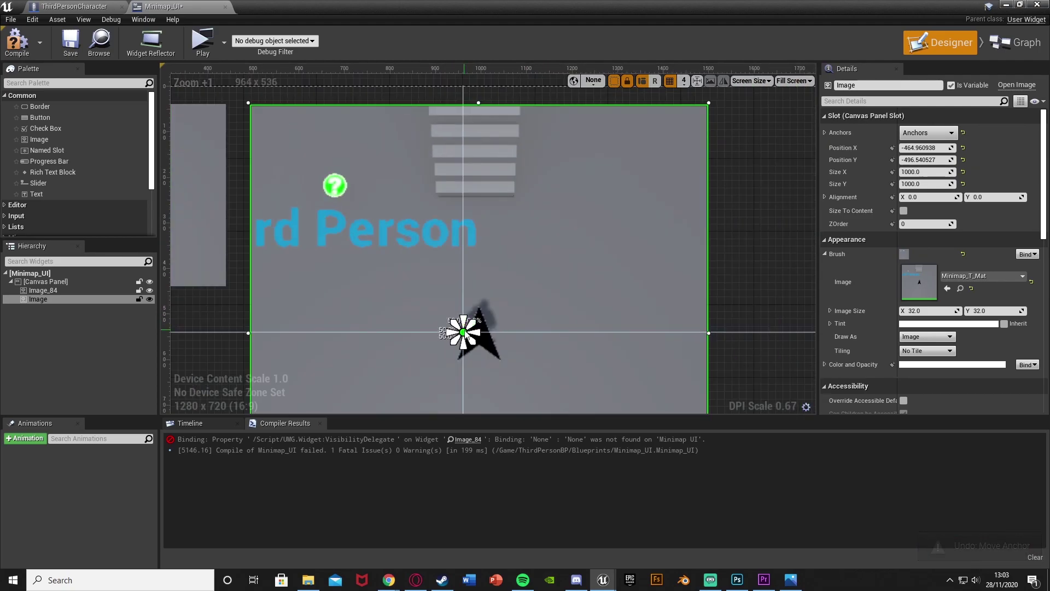
{"action": "key", "text": "Left"}
{"action": "key", "text": "Left"}
{"action": "key", "text": "Left"}
{"action": "key", "text": "Left"}
{"action": "key", "text": "Left"}
{"action": "key", "text": "Left"}
{"action": "key", "text": "Left"}
{"action": "key", "text": "Left"}
{"action": "key", "text": "Left"}
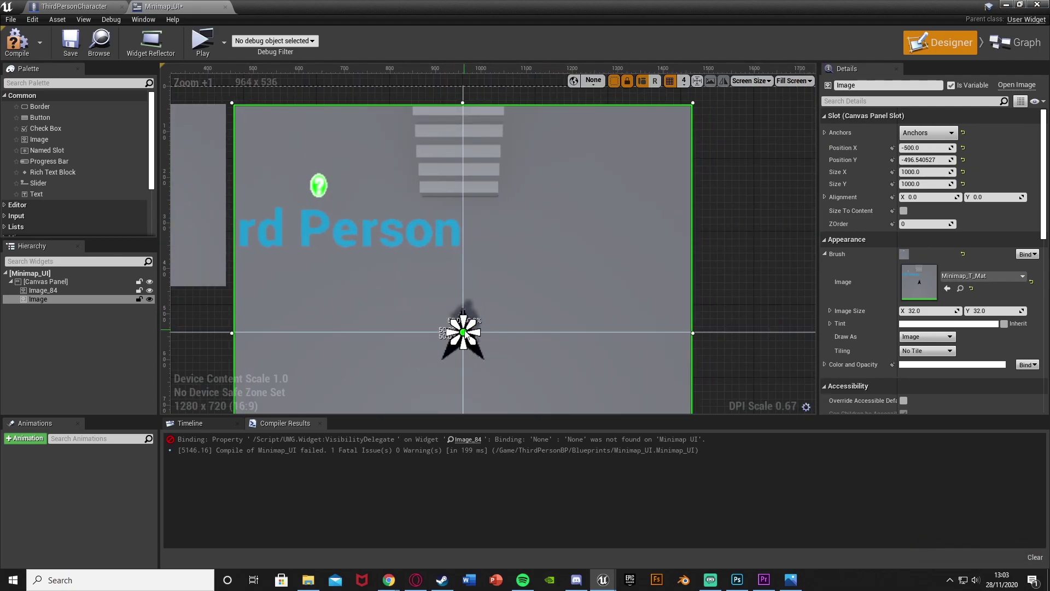
{"action": "scroll", "coordinate": [570, 330], "scroll_direction": "down", "scroll_amount": 4}
{"action": "left_click", "coordinate": [692, 243]}
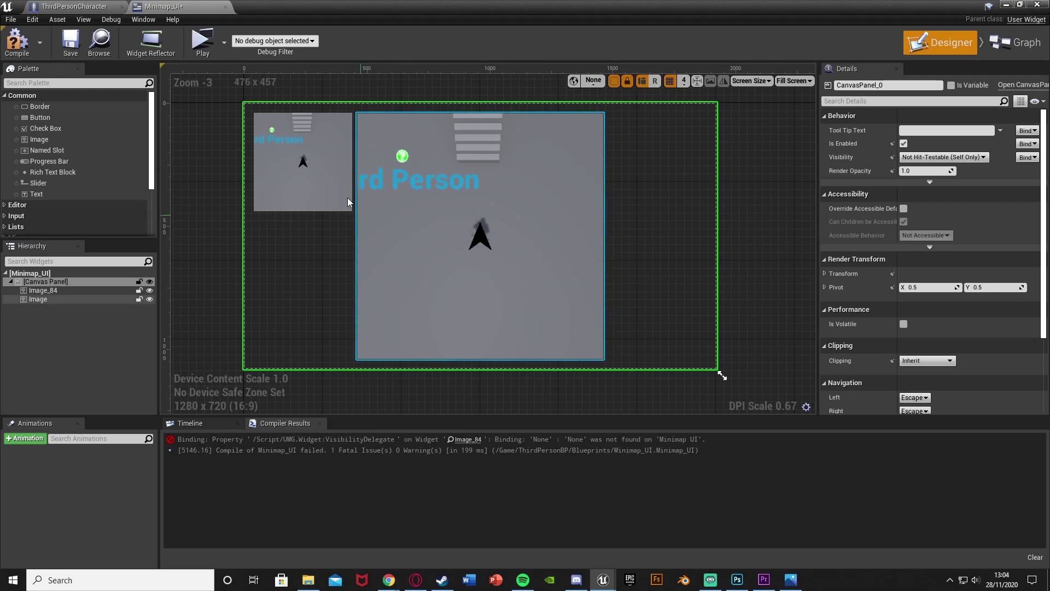
Step: Set the large map image's visibility to Hidden and open the binding options for its visibility
{"action": "left_click", "coordinate": [443, 179]}
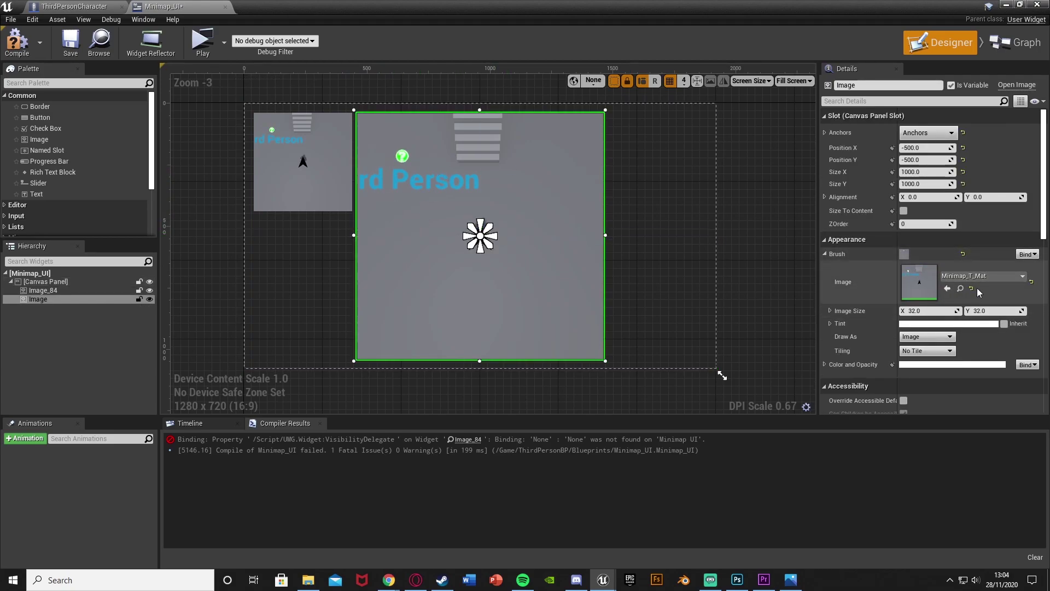
{"action": "scroll", "coordinate": [943, 284], "scroll_direction": "down", "scroll_amount": 5}
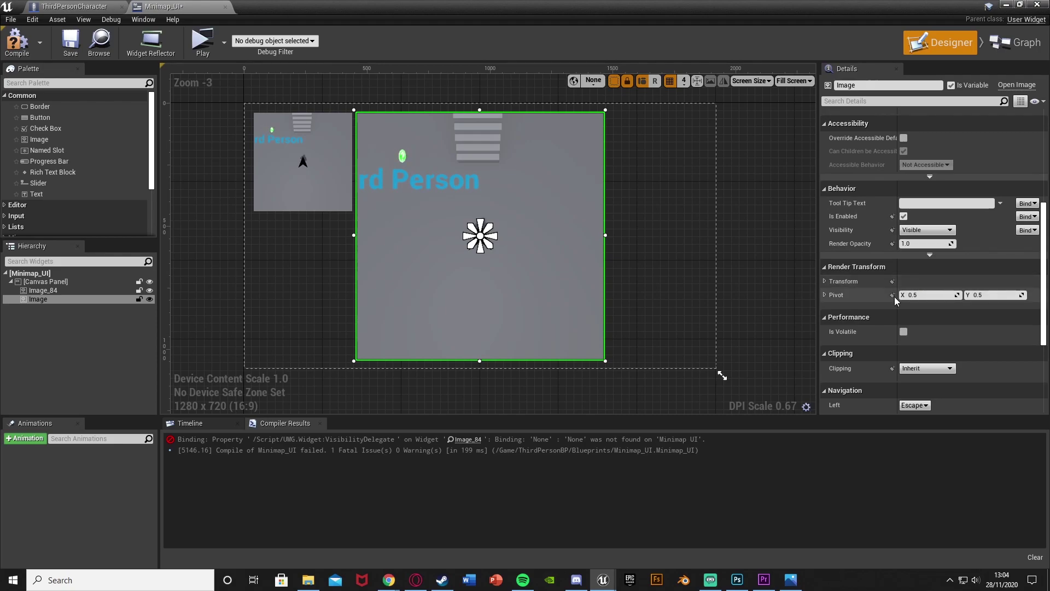
{"action": "left_click", "coordinate": [911, 231]}
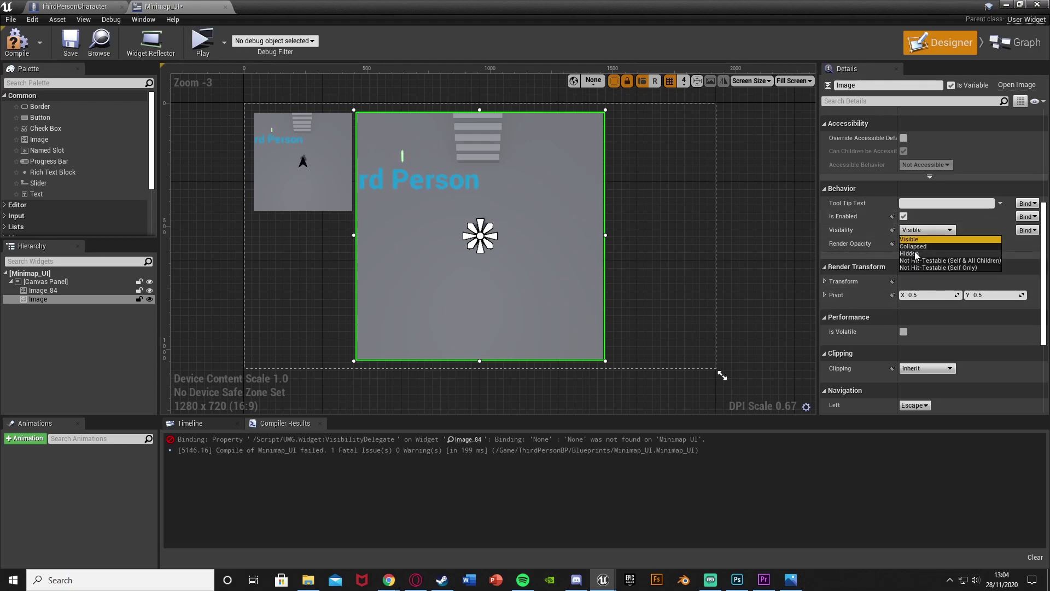
{"action": "left_click", "coordinate": [909, 253]}
{"action": "left_click", "coordinate": [1033, 230]}
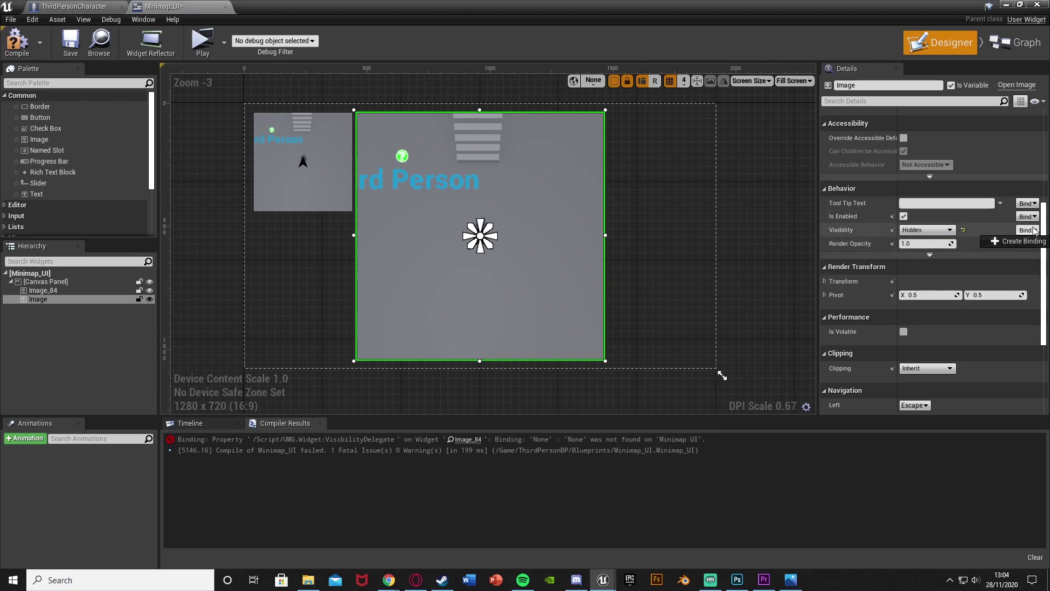